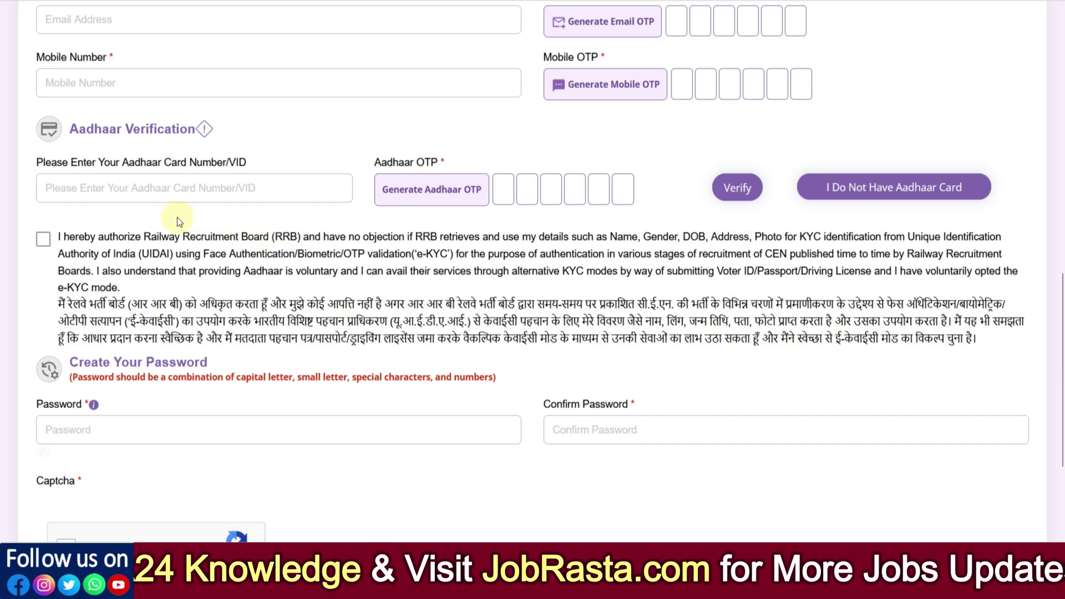
Step: Go through the Aadhaar number and OTP fields and scroll down to the e-KYC consent and Password field
click(130, 195)
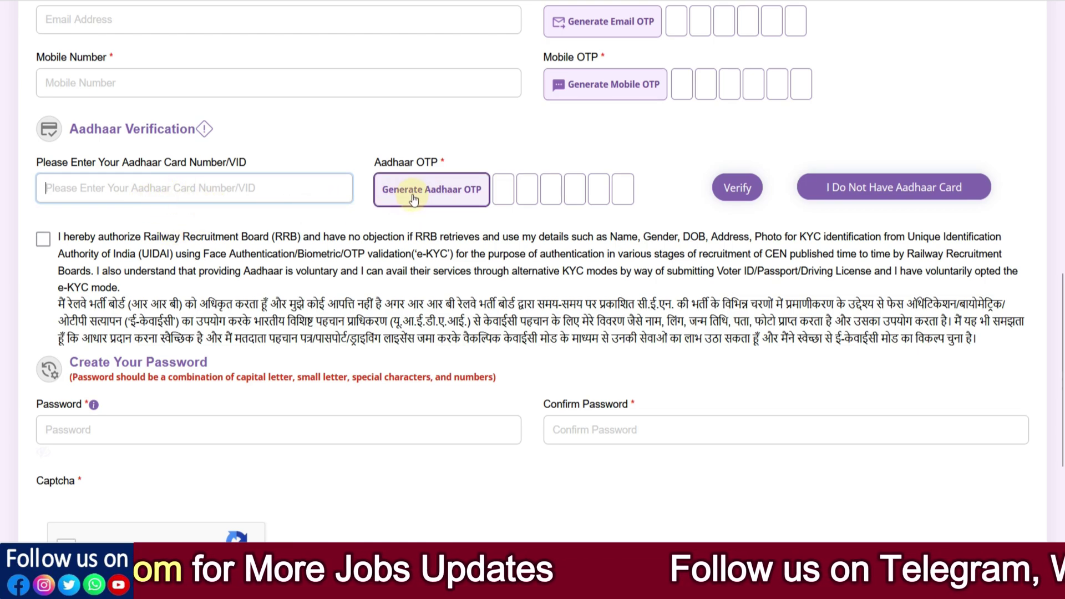
click(503, 188)
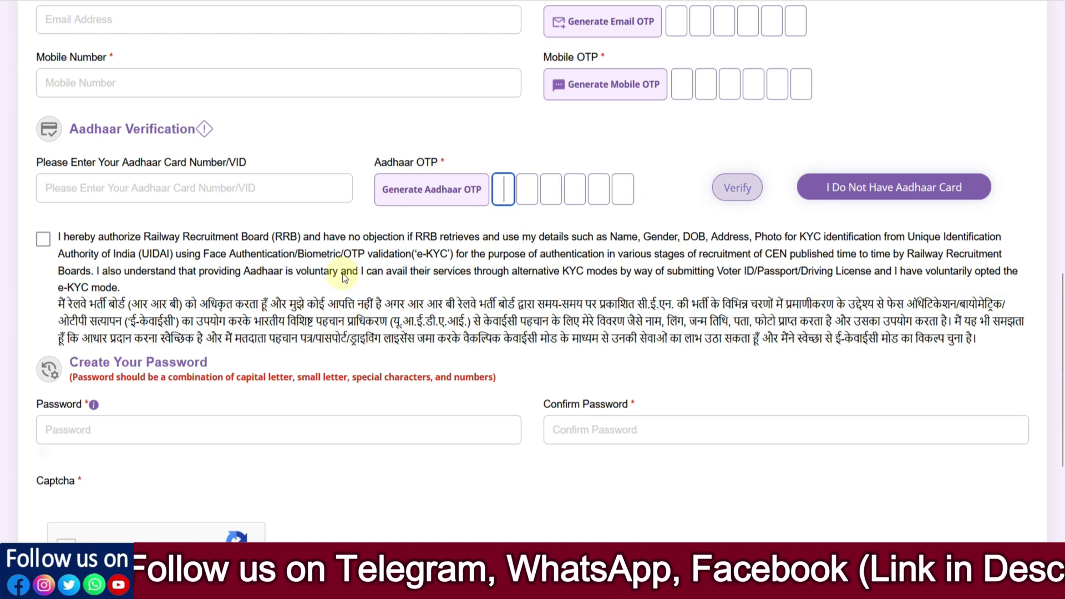
scroll(170, 268, down, 2)
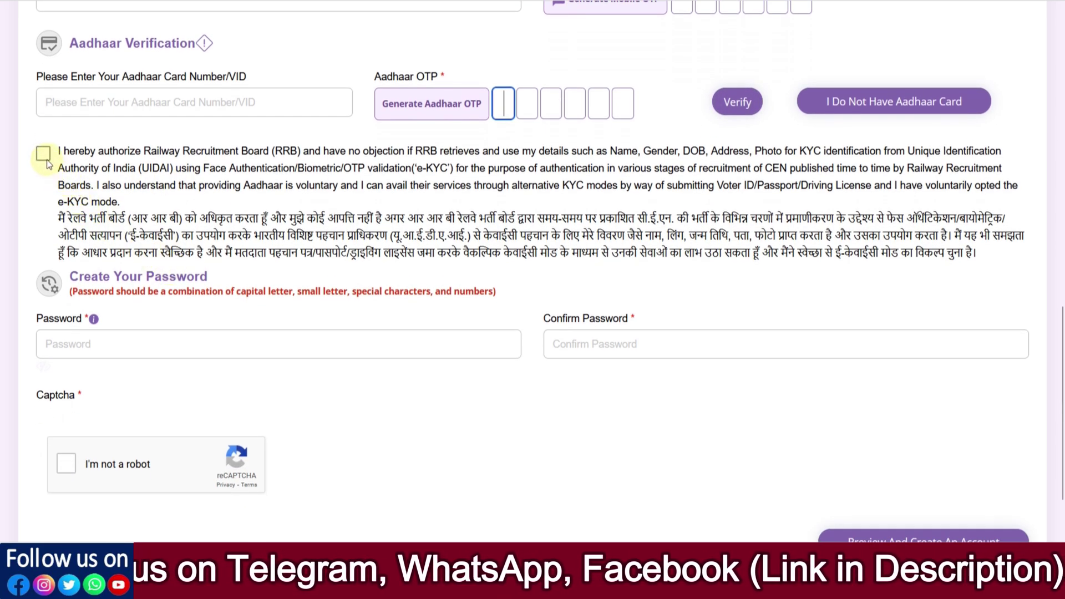
scroll(84, 199, down, 2)
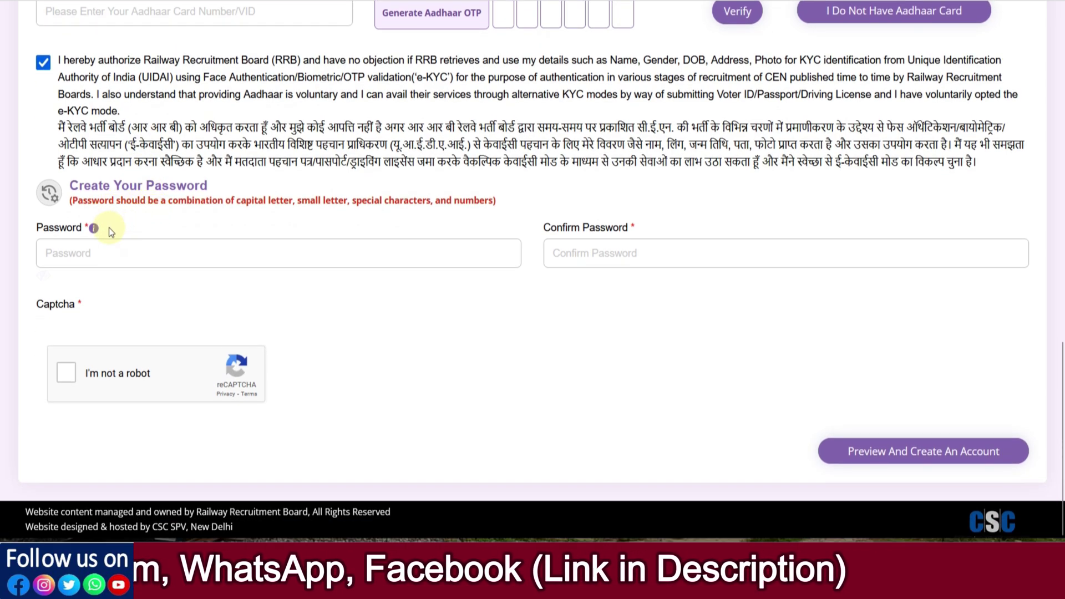
click(94, 246)
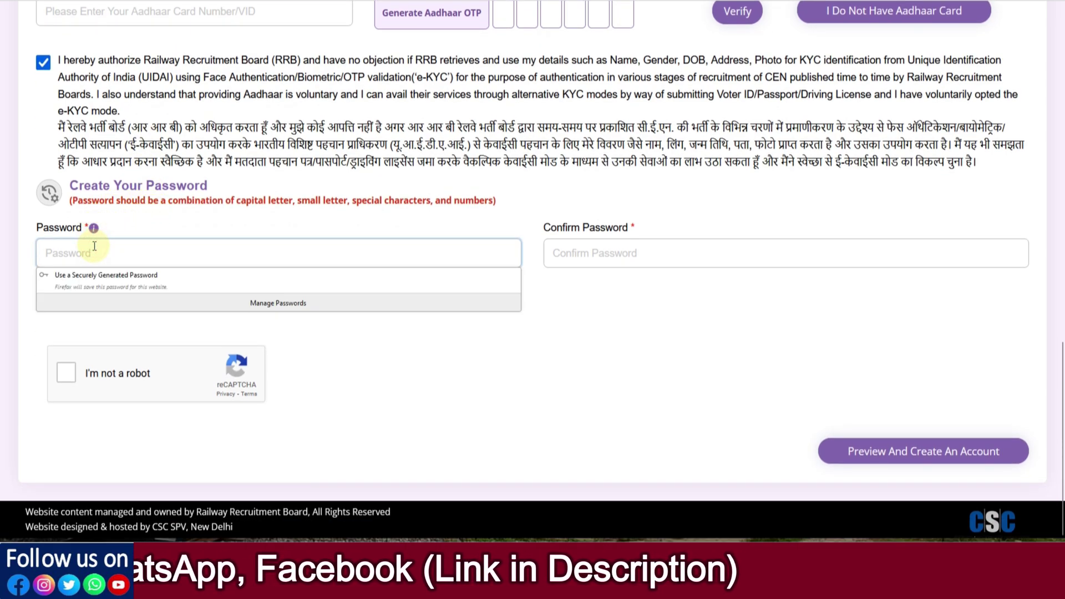
text(Ab)
click(132, 302)
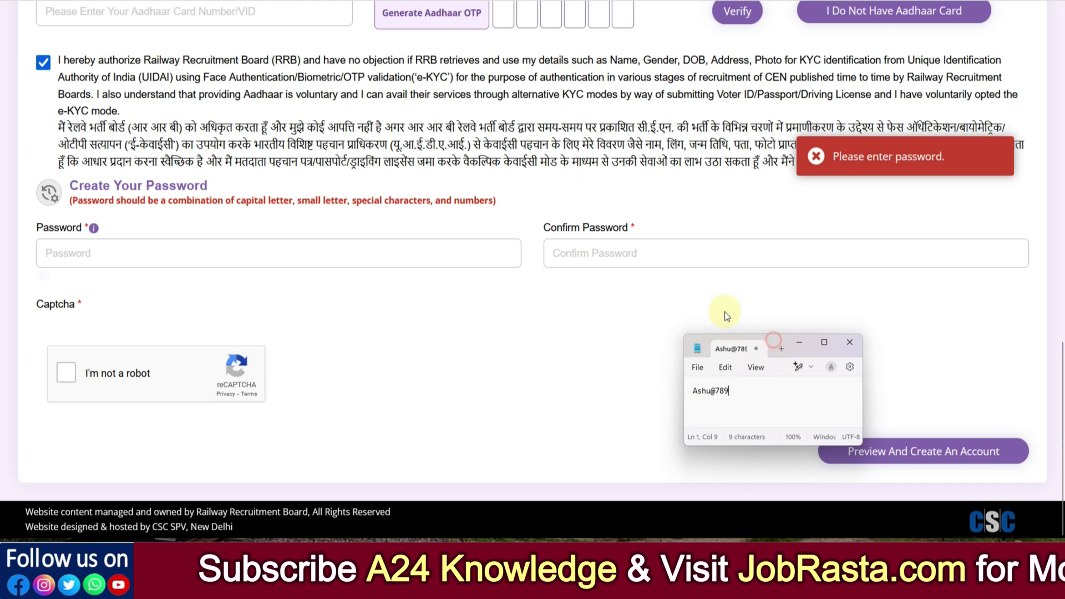
Step: Highlight the sample password's capital, small, special and digit characters in enlarged Notepad, then close it
drag(704, 341, 278, 32)
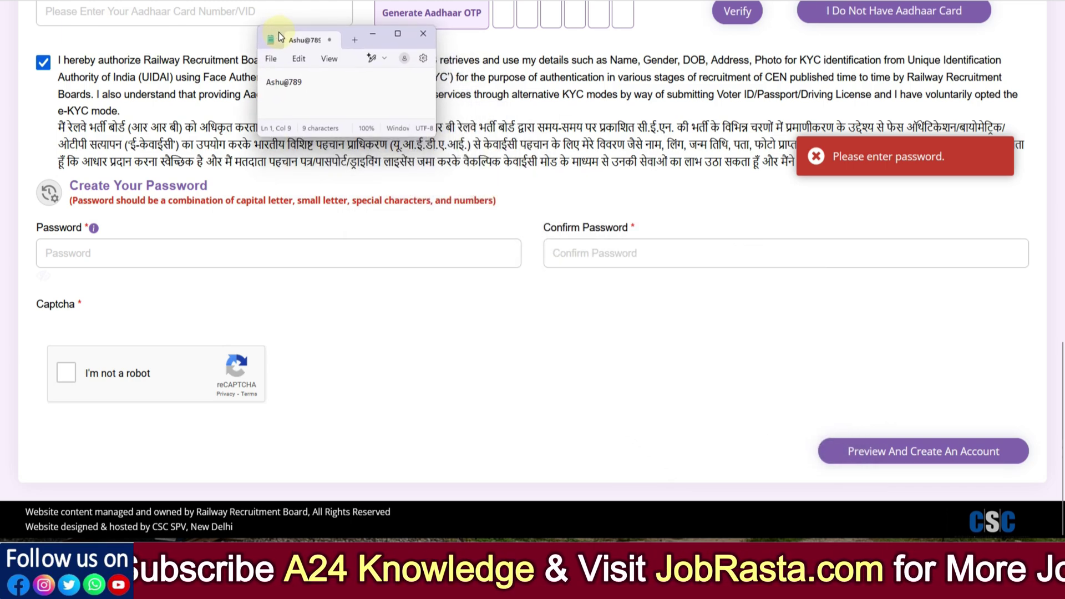
scroll(336, 116, up, 15)
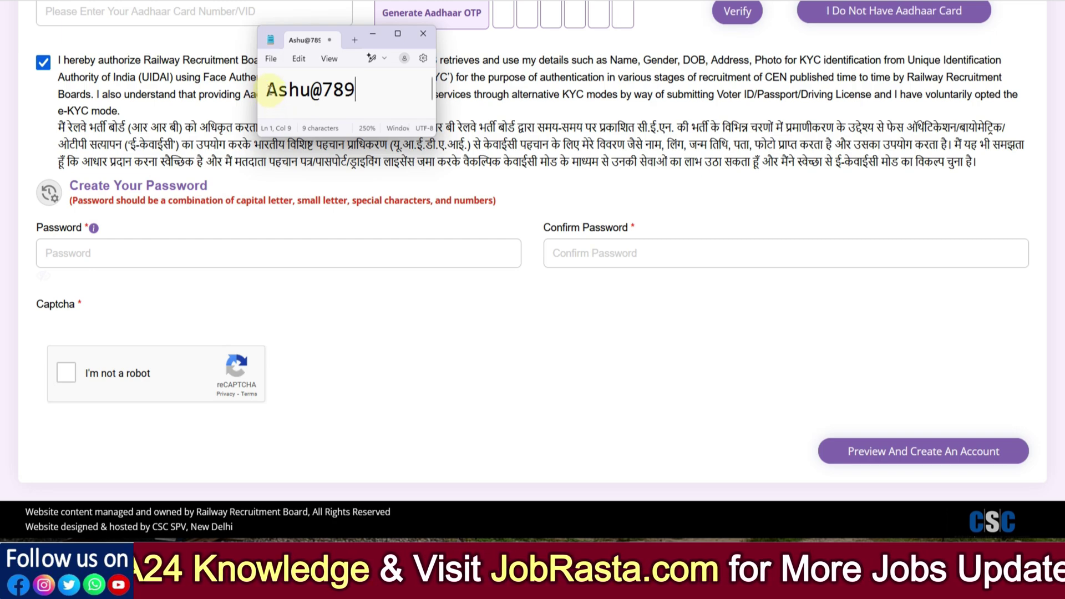
drag(268, 88, 276, 94)
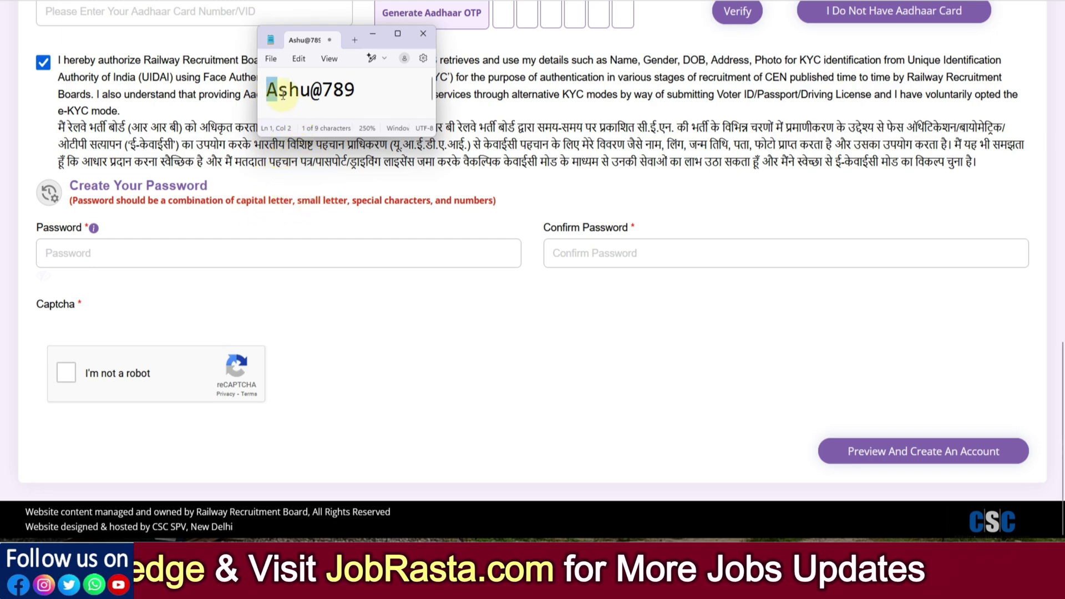
drag(279, 93, 306, 95)
click(306, 100)
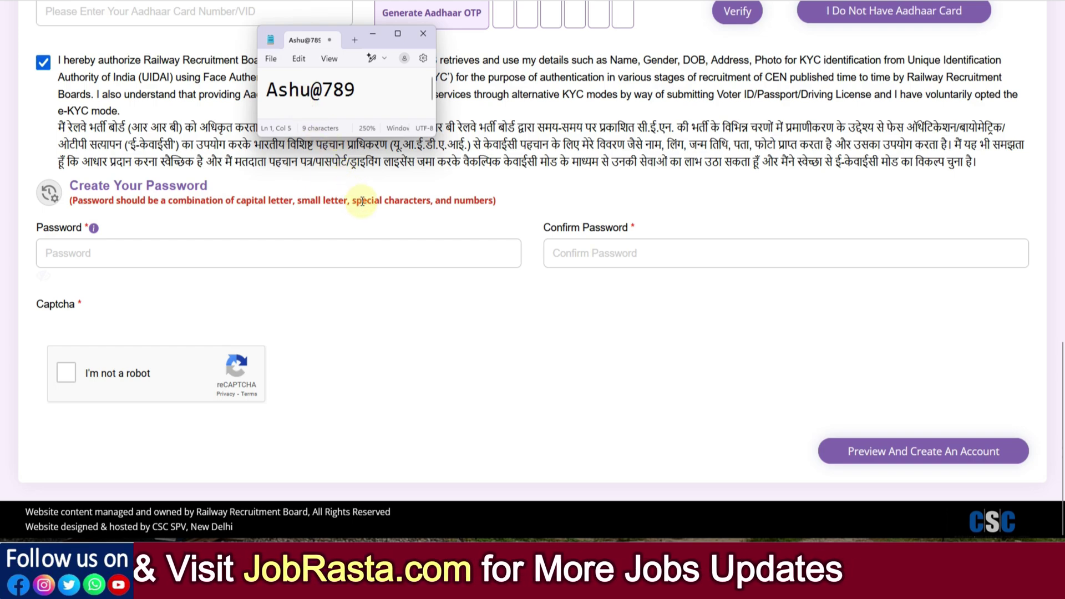
click(321, 101)
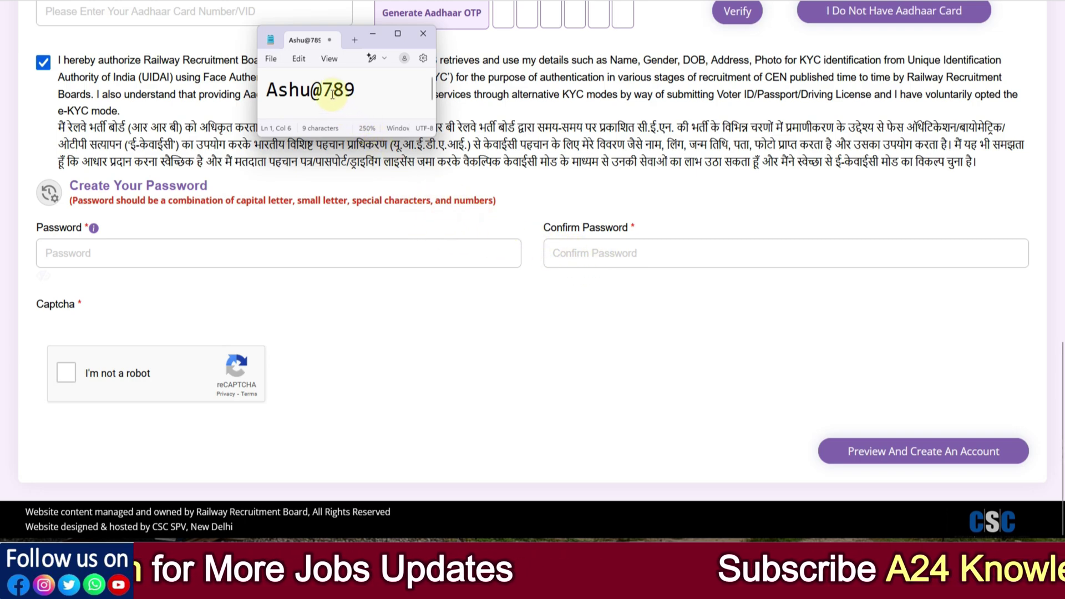
drag(322, 90, 350, 94)
click(360, 91)
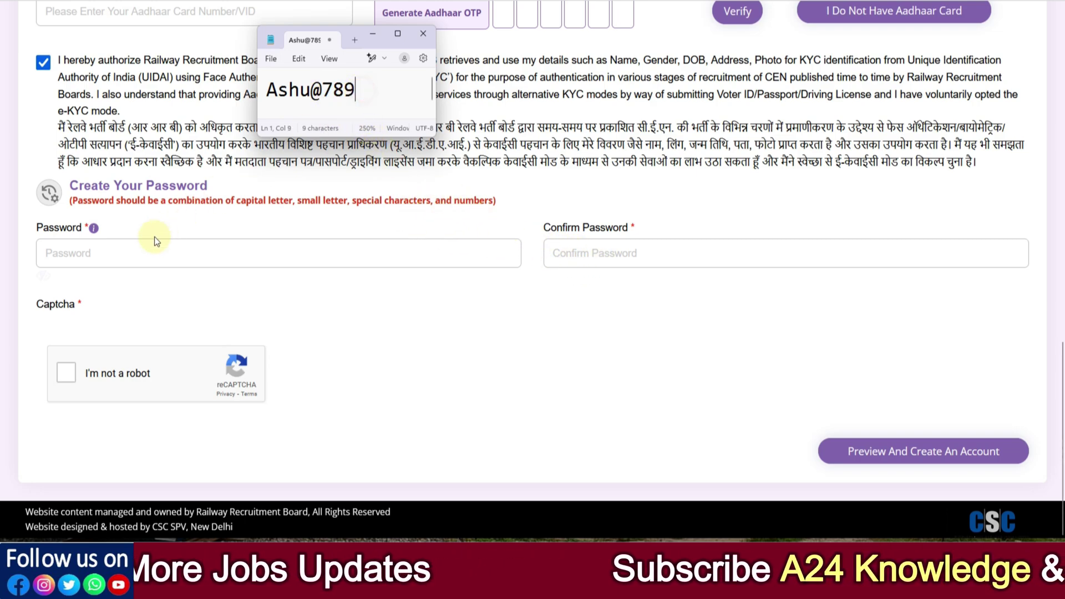
click(422, 34)
click(451, 265)
Step: Solve the car-image captcha and submit the form with Preview And Create An Account
click(421, 388)
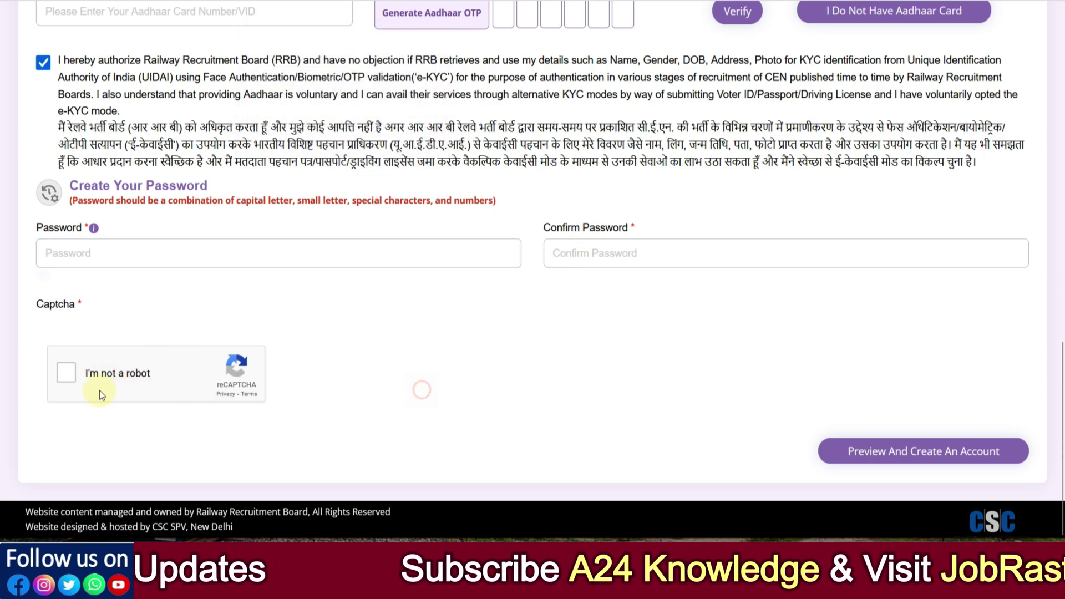
click(70, 378)
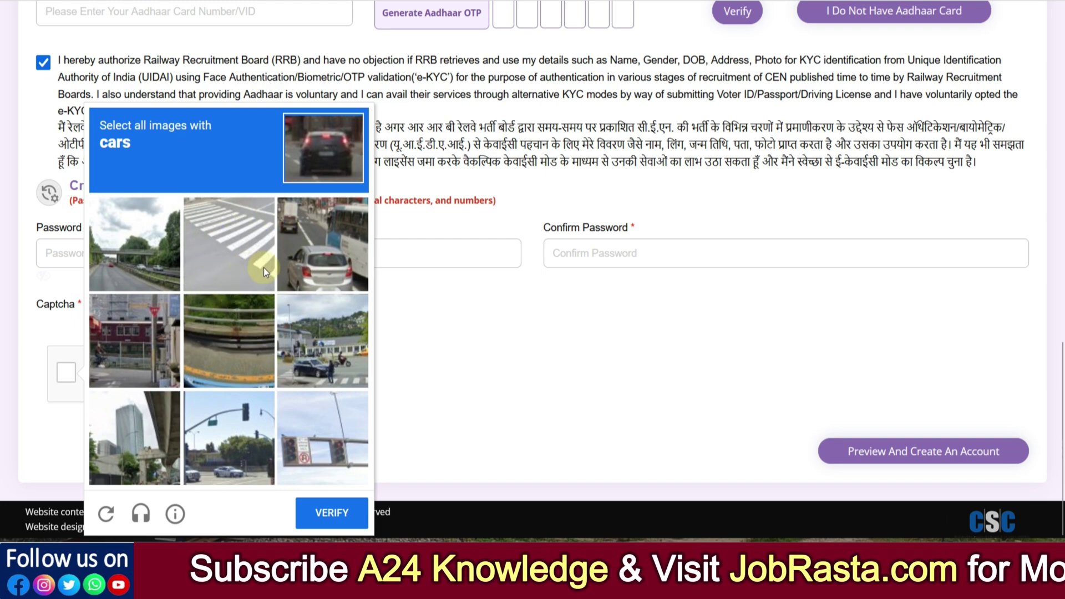
click(319, 271)
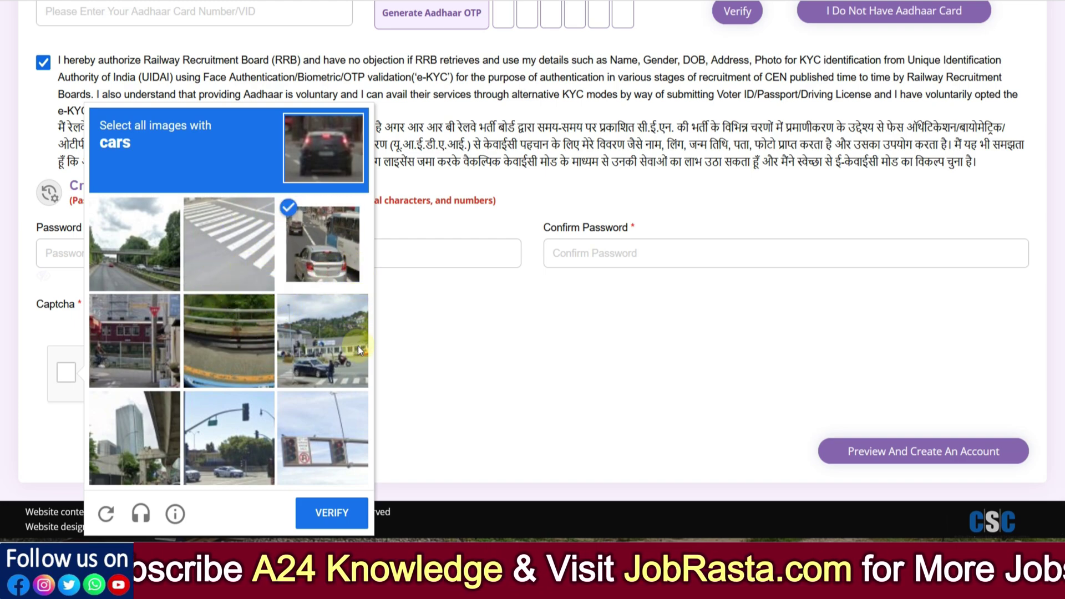
click(333, 360)
click(234, 460)
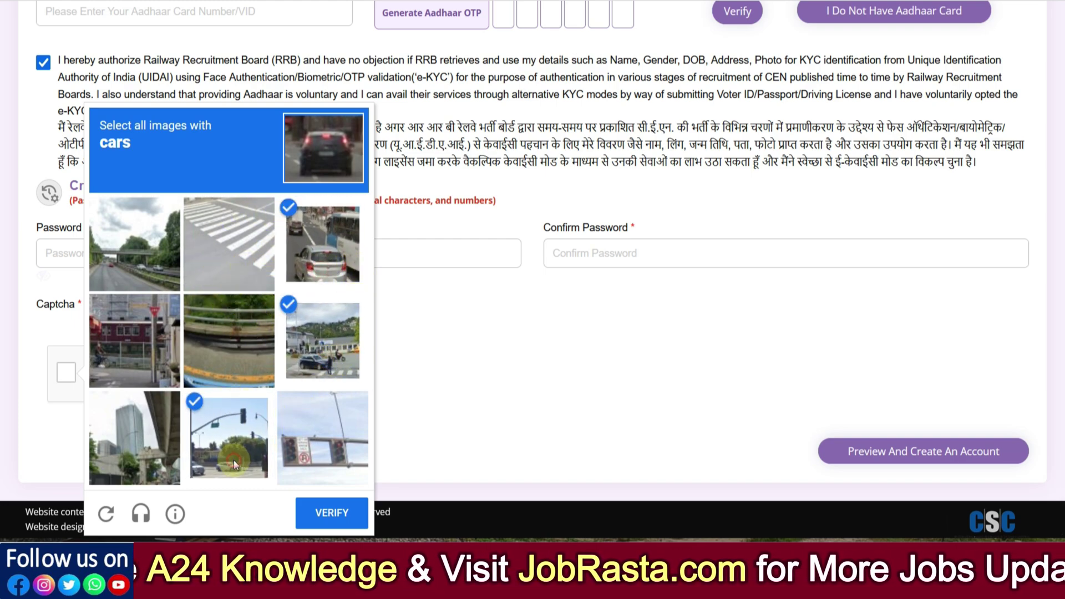
click(136, 287)
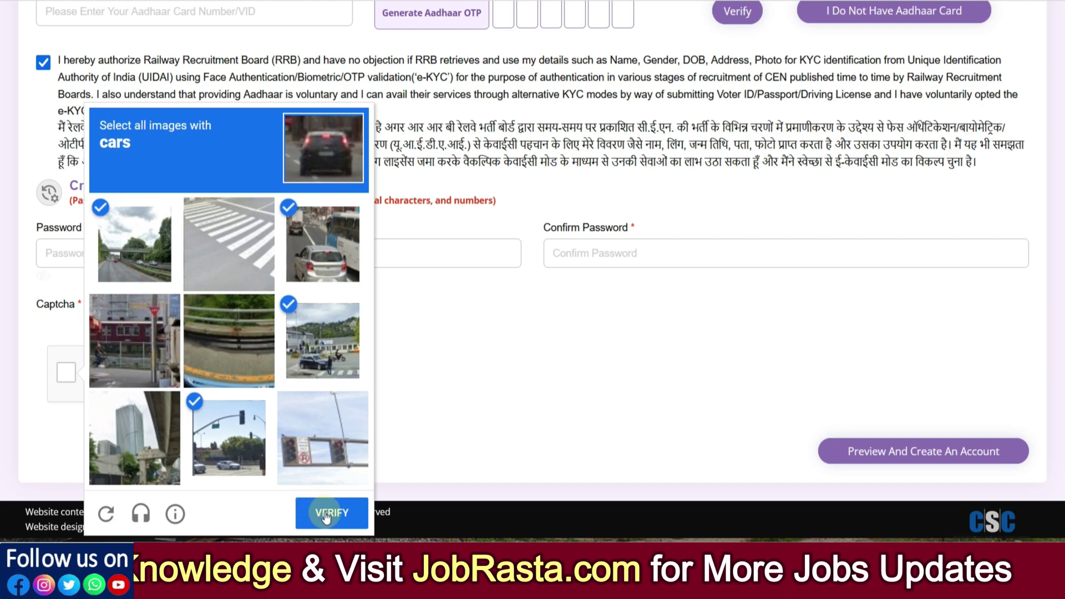
click(327, 515)
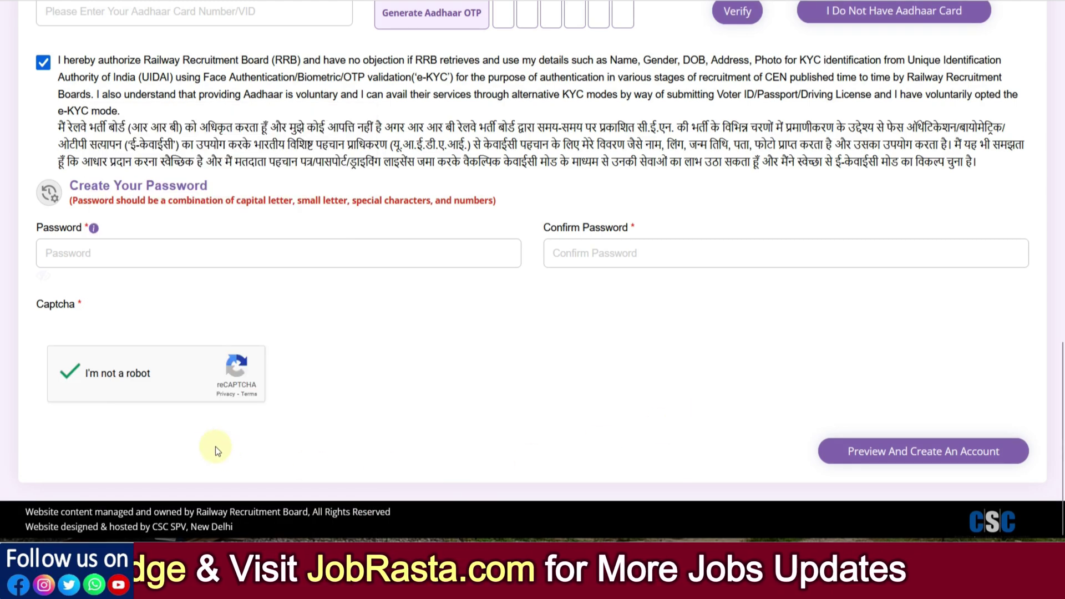
click(893, 466)
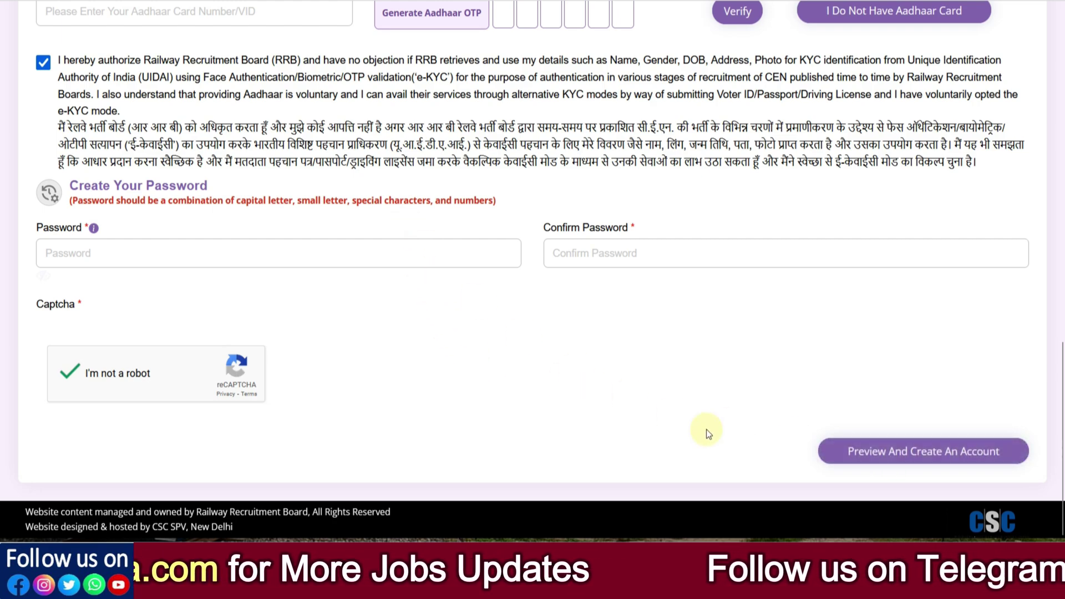
click(932, 464)
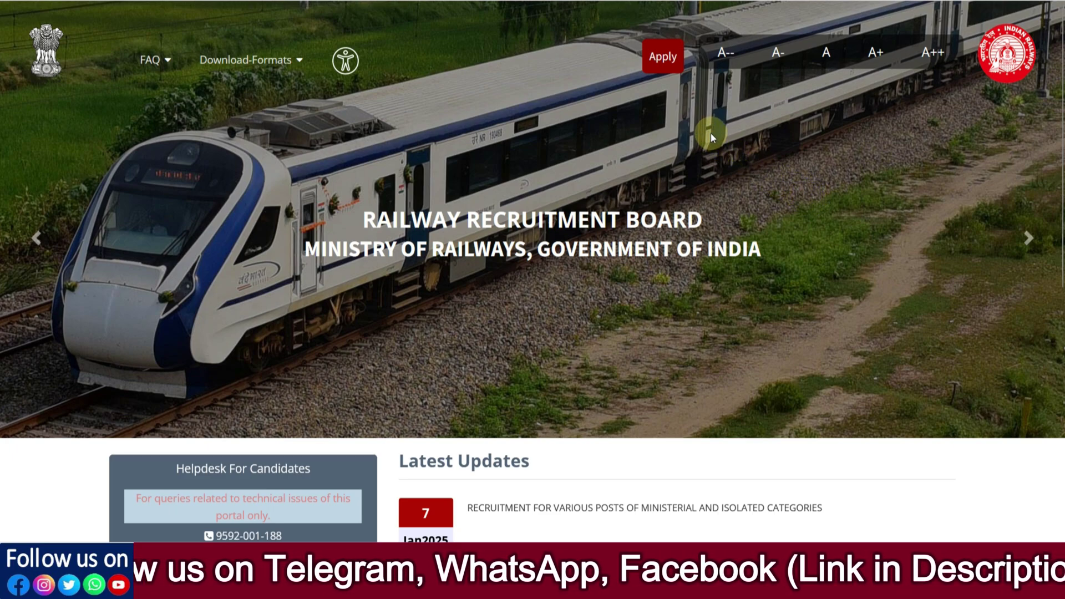
Step: Go to Apply > Already Have An Account? and solve the reCAPTCHA by picking four stair squares
click(670, 65)
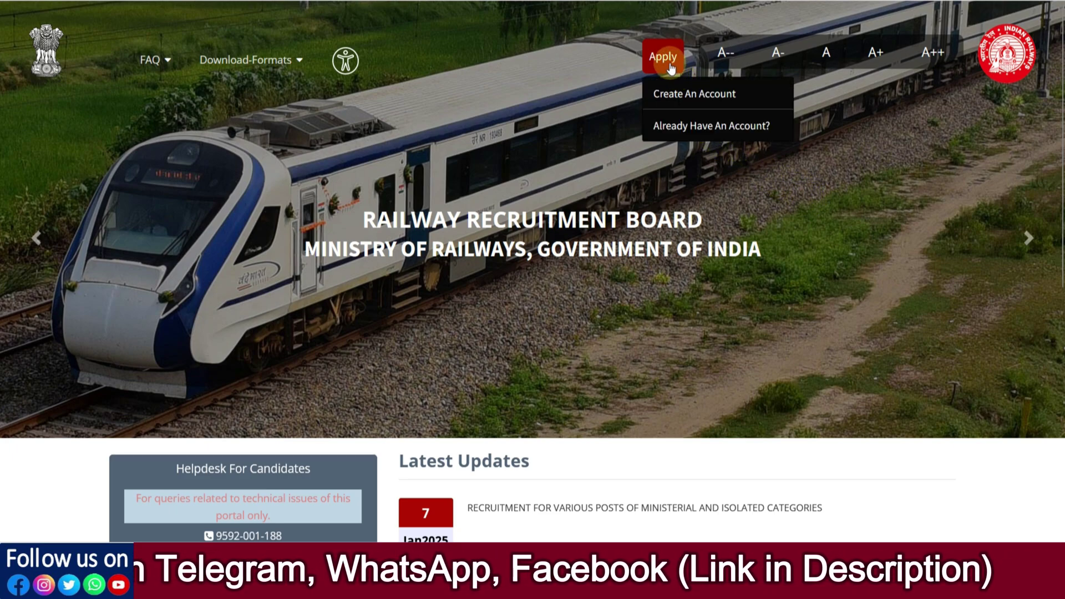
click(690, 127)
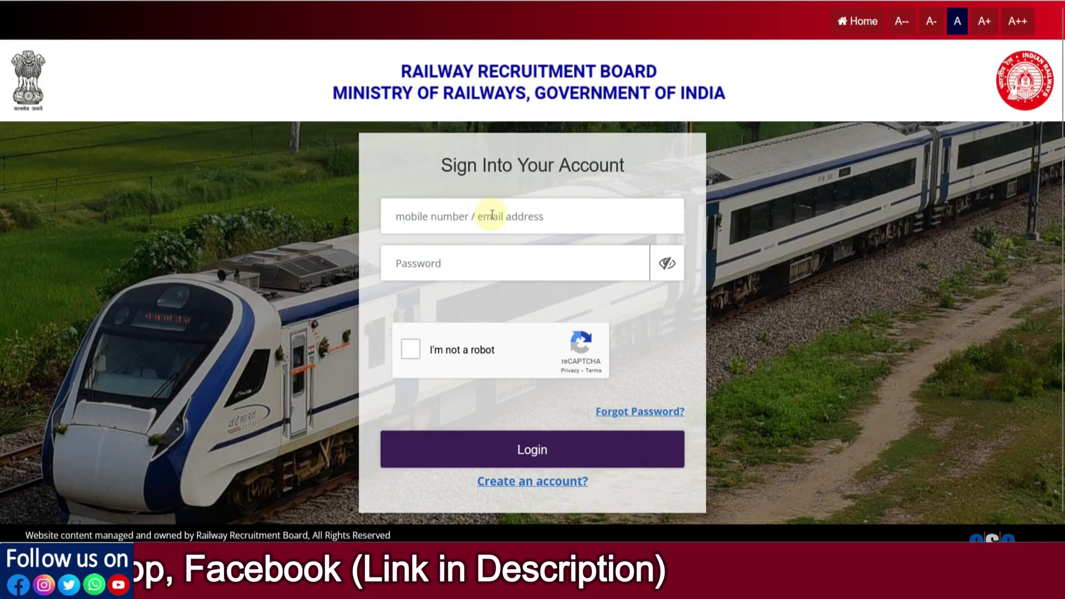
click(414, 348)
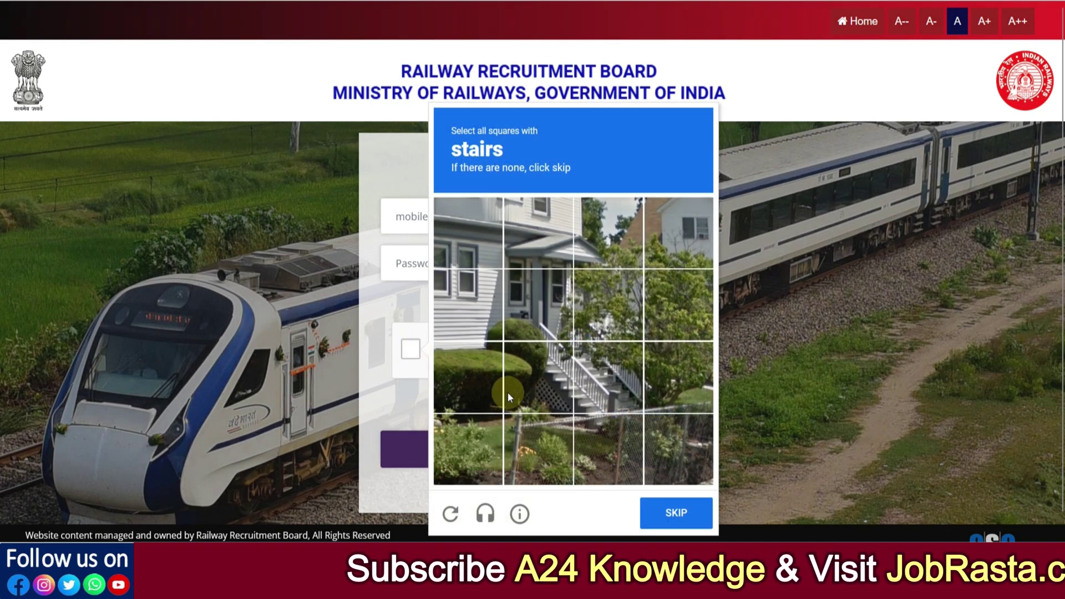
click(549, 372)
click(541, 311)
click(604, 336)
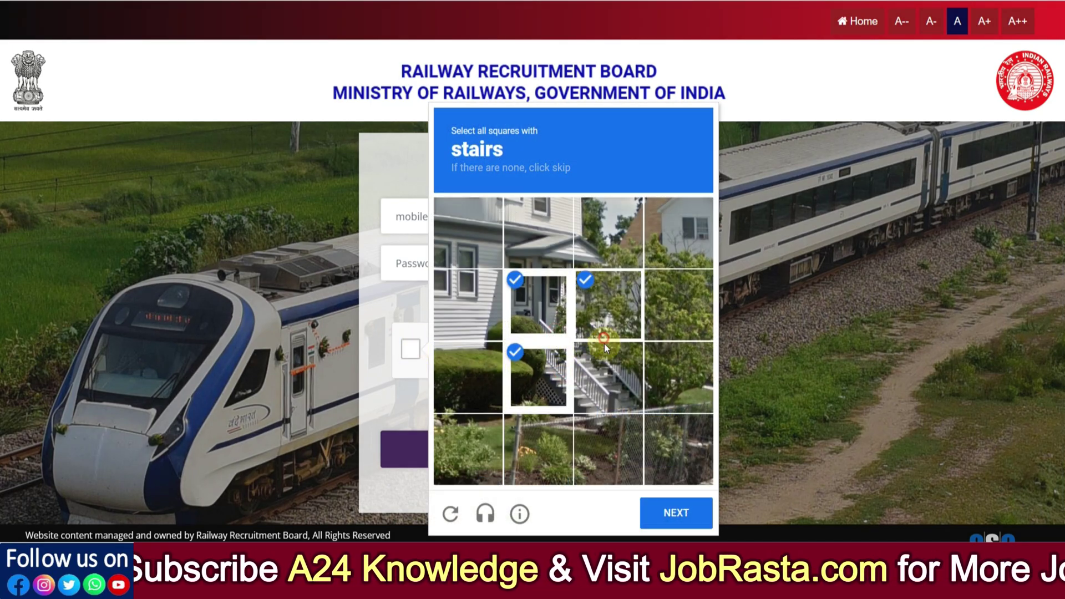
click(608, 364)
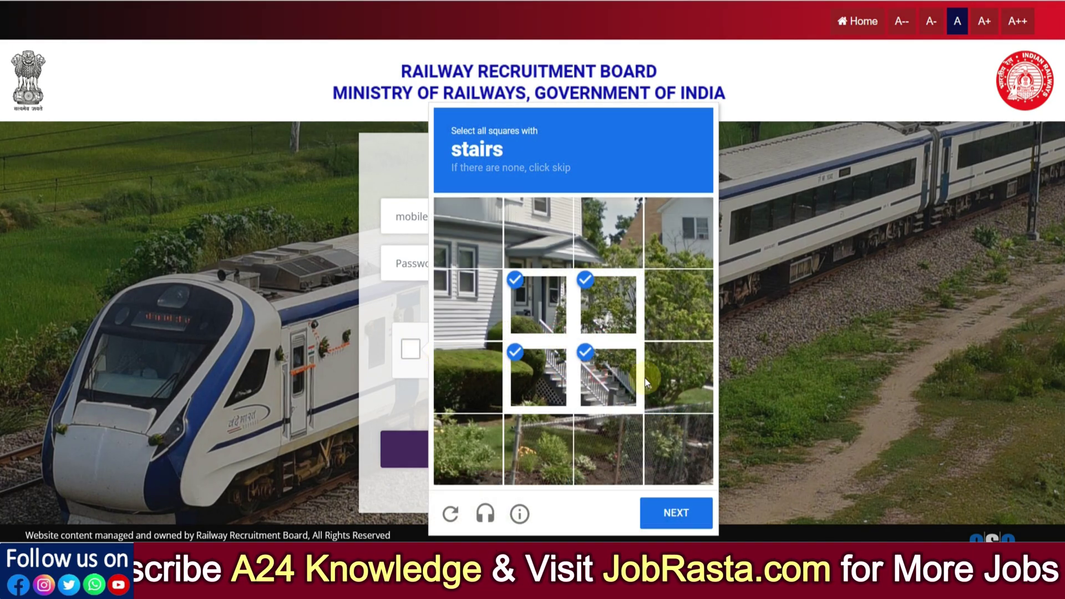
click(666, 514)
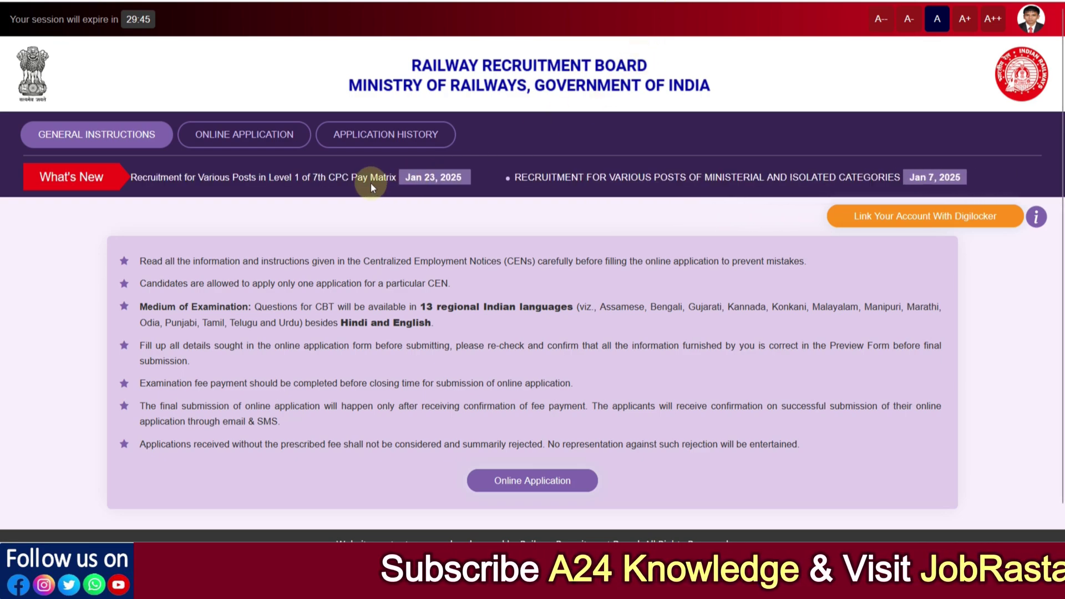
Step: Keep Secunderabad as the CEN 08/2024 RRB and tick the 'I am not currently debarred' declaration
click(234, 147)
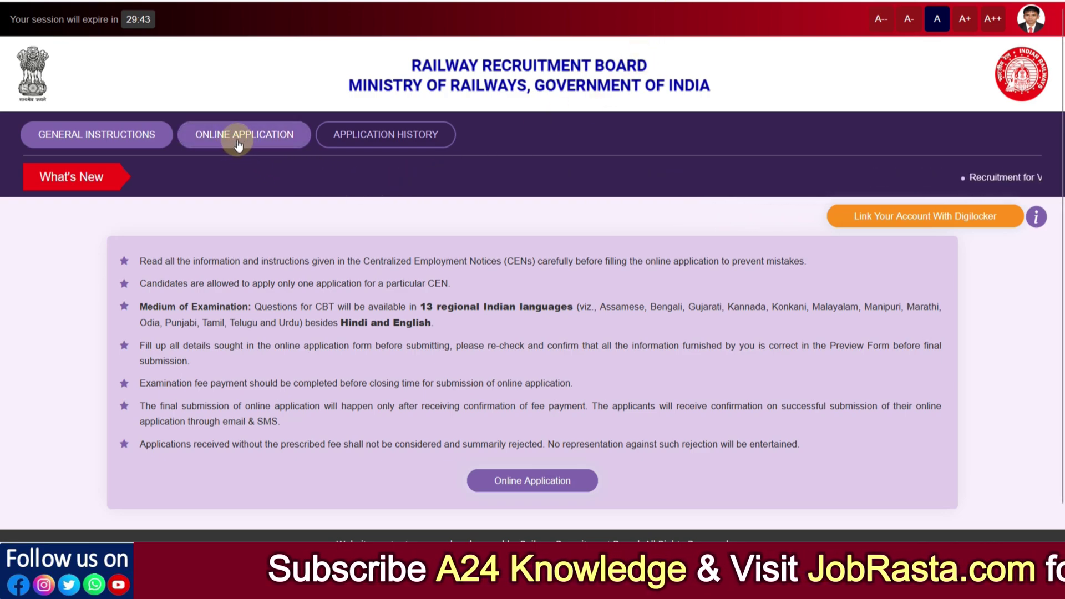
click(237, 141)
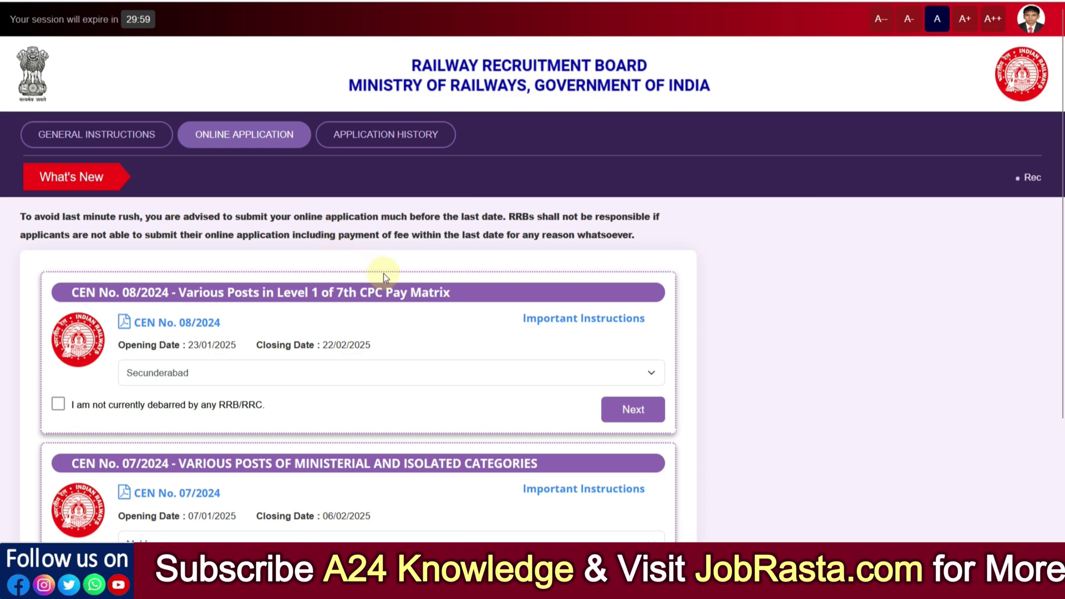
scroll(384, 274, down, 3)
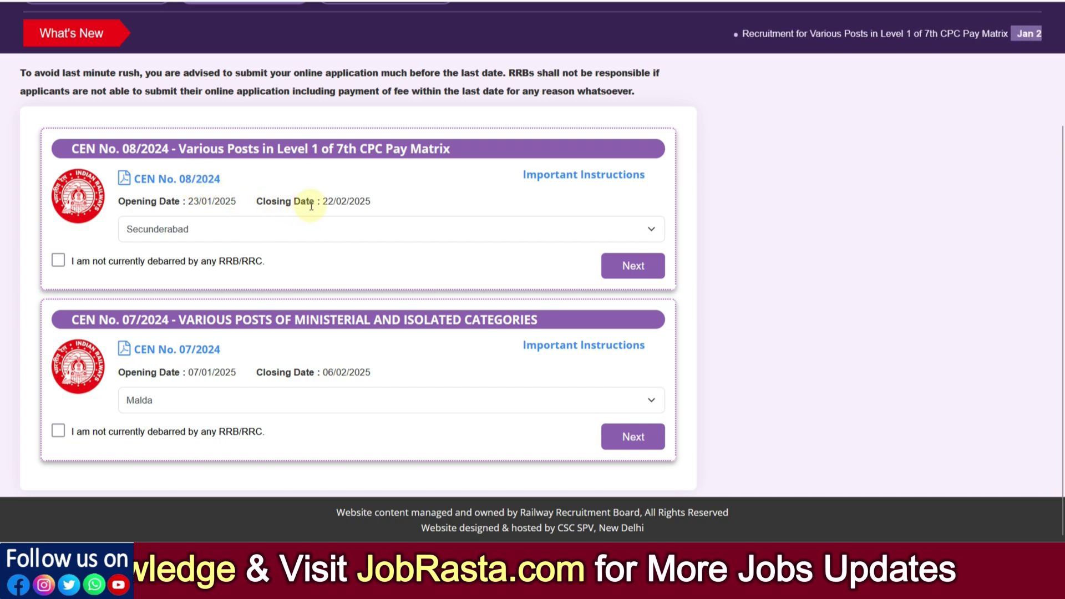
click(271, 228)
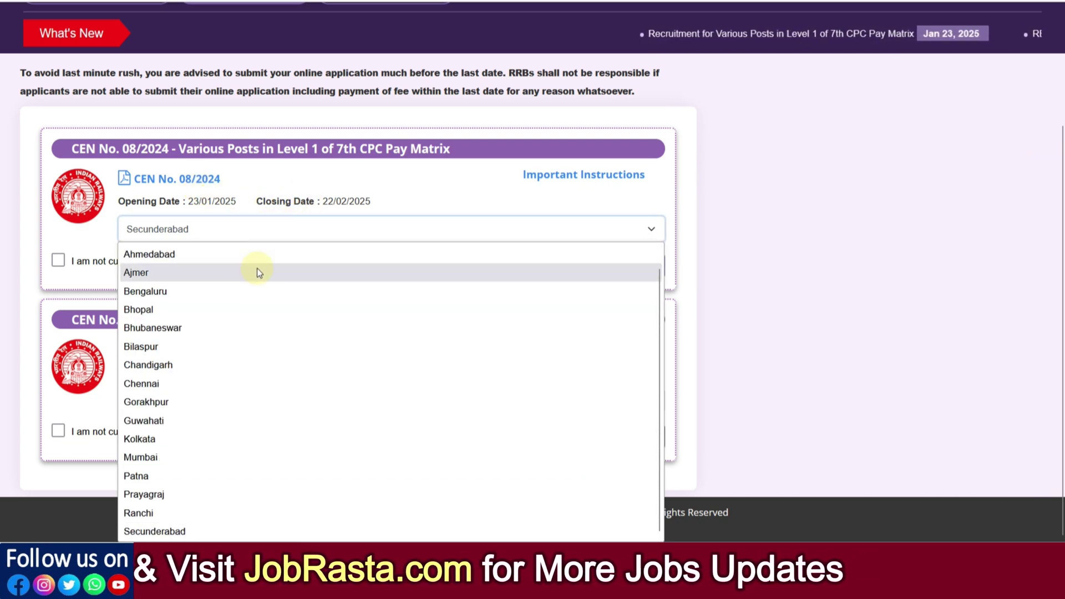
scroll(258, 420, up, 1)
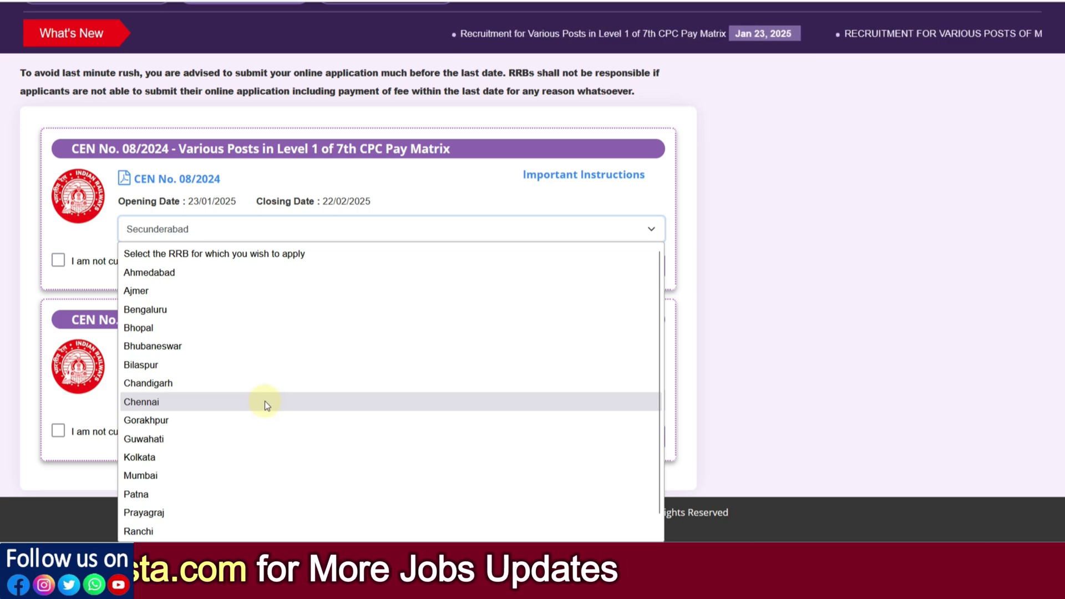
click(143, 239)
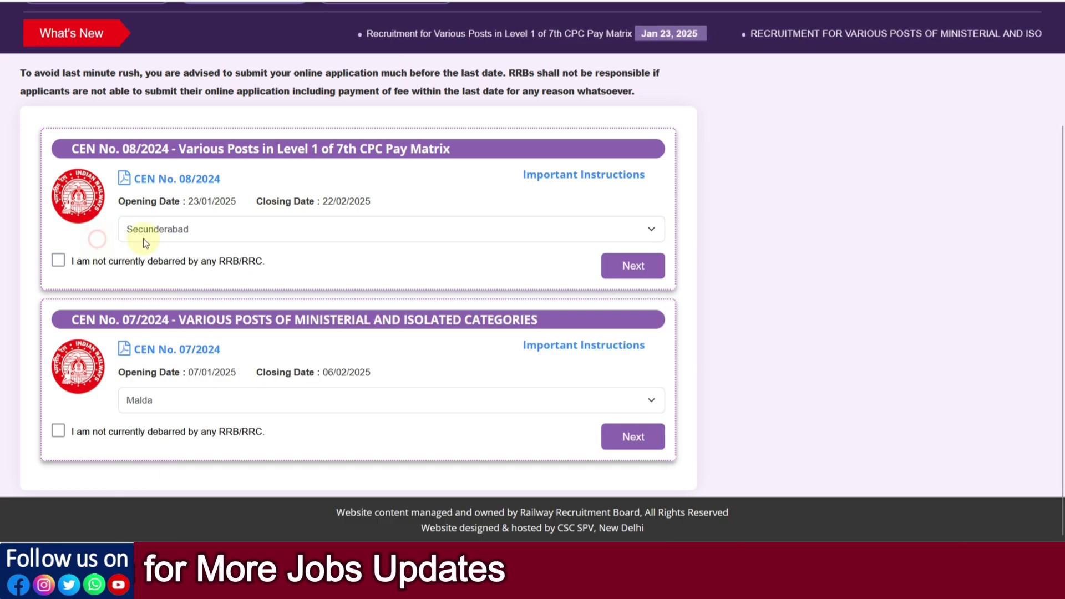
click(59, 260)
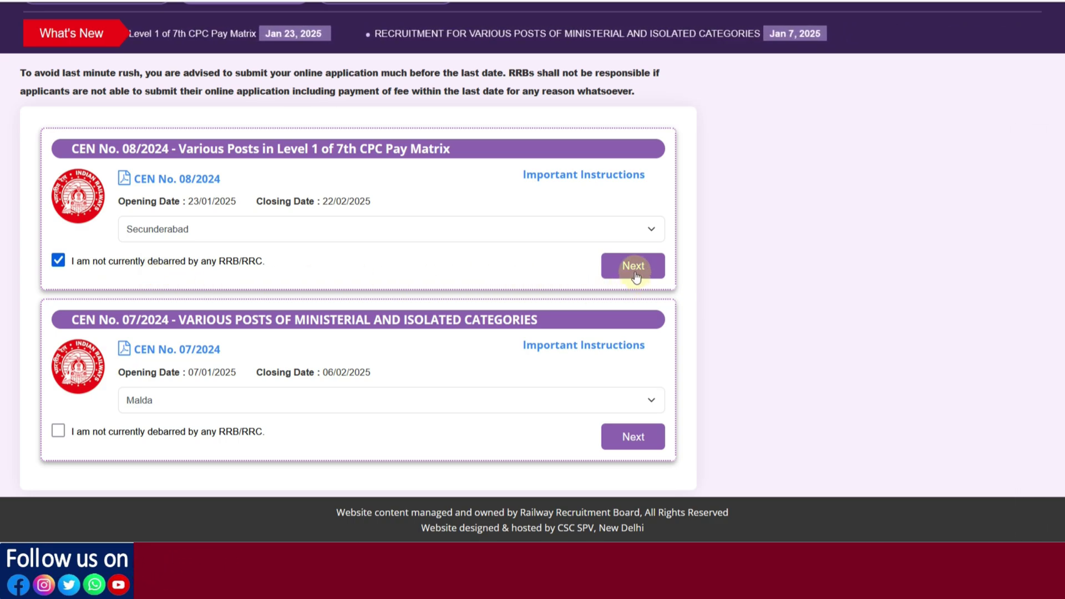
Step: Proceed to the form, keeping Unmarried, Hindu, Hindi mother tongue and Hindi exam language
click(633, 266)
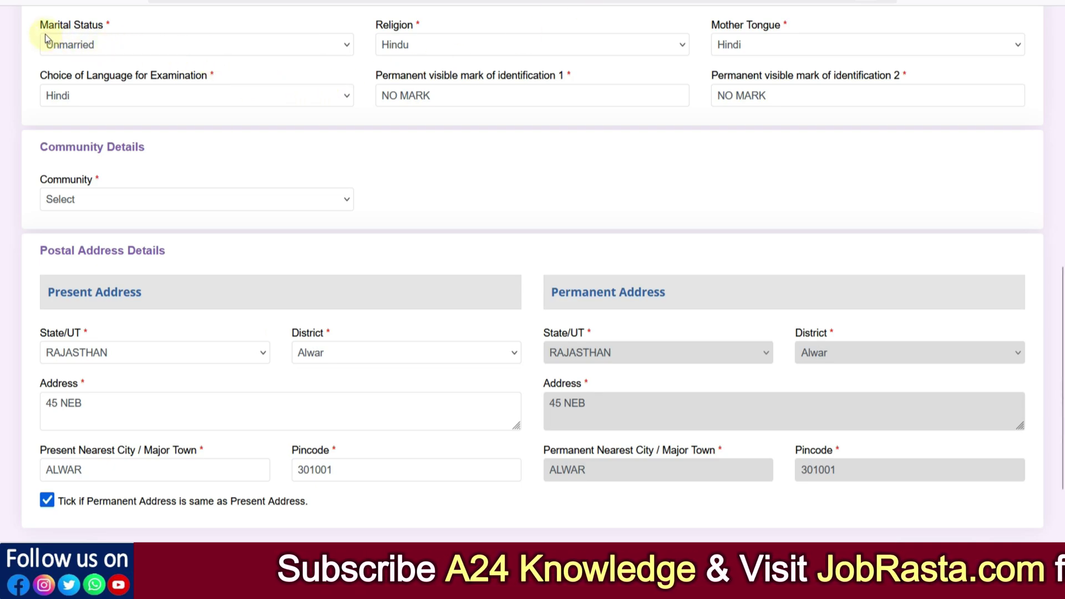
click(84, 49)
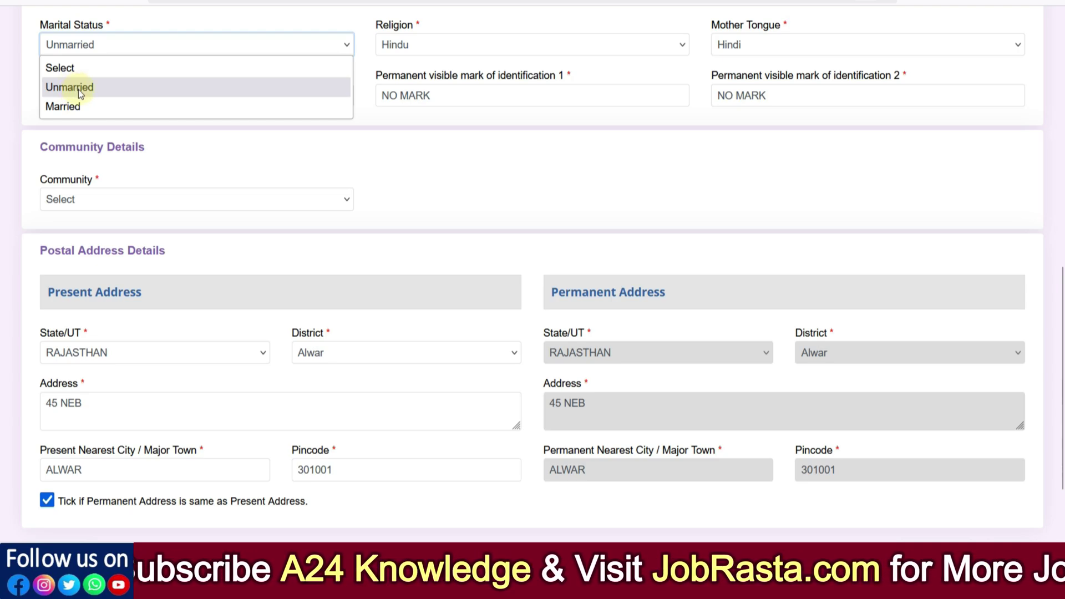
click(280, 158)
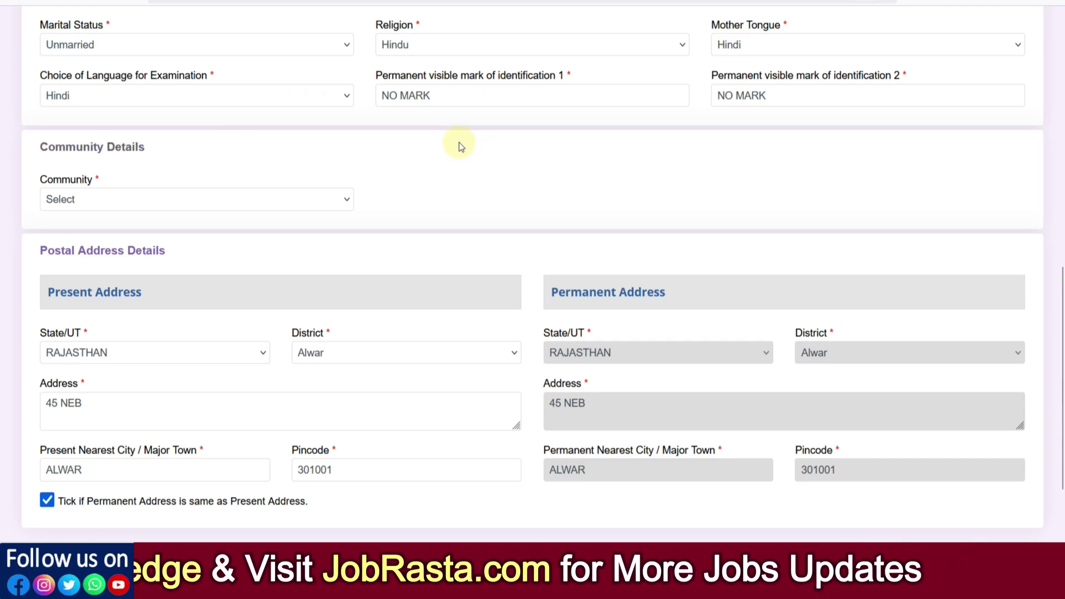
click(437, 52)
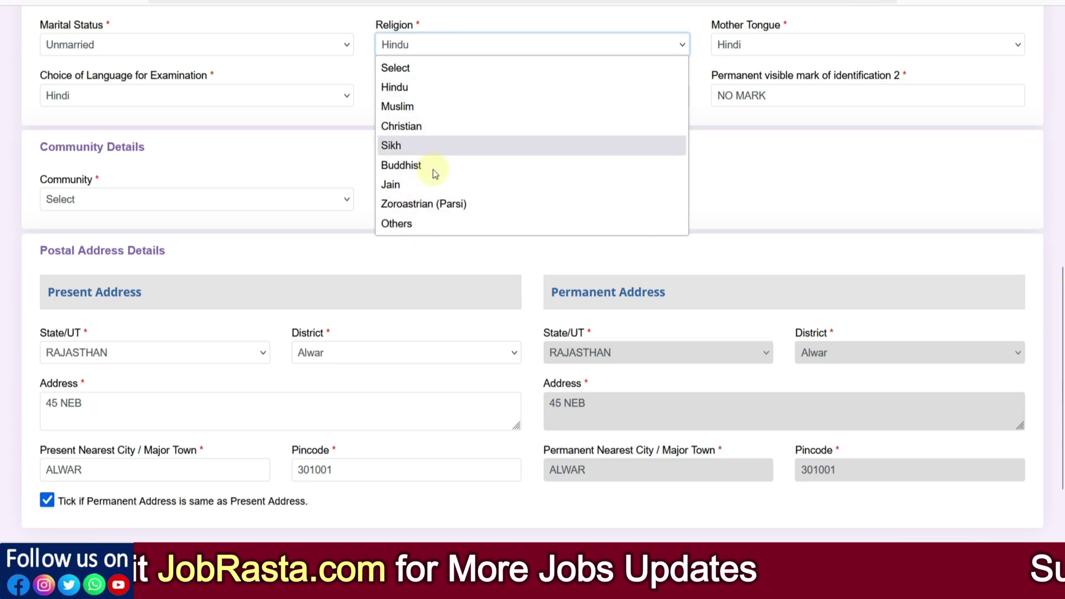
click(763, 47)
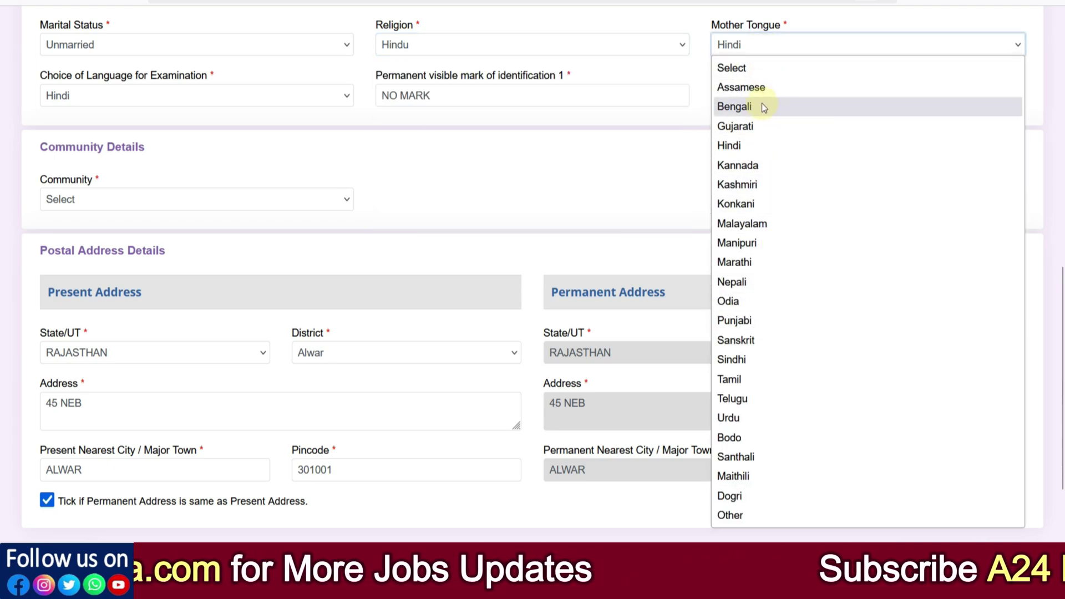
click(636, 157)
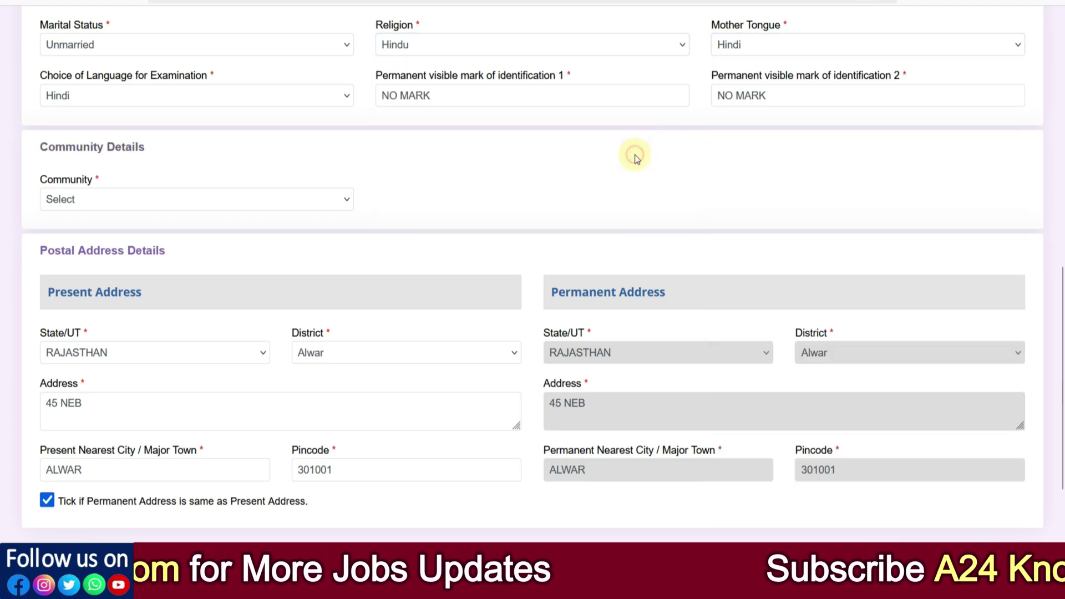
click(102, 97)
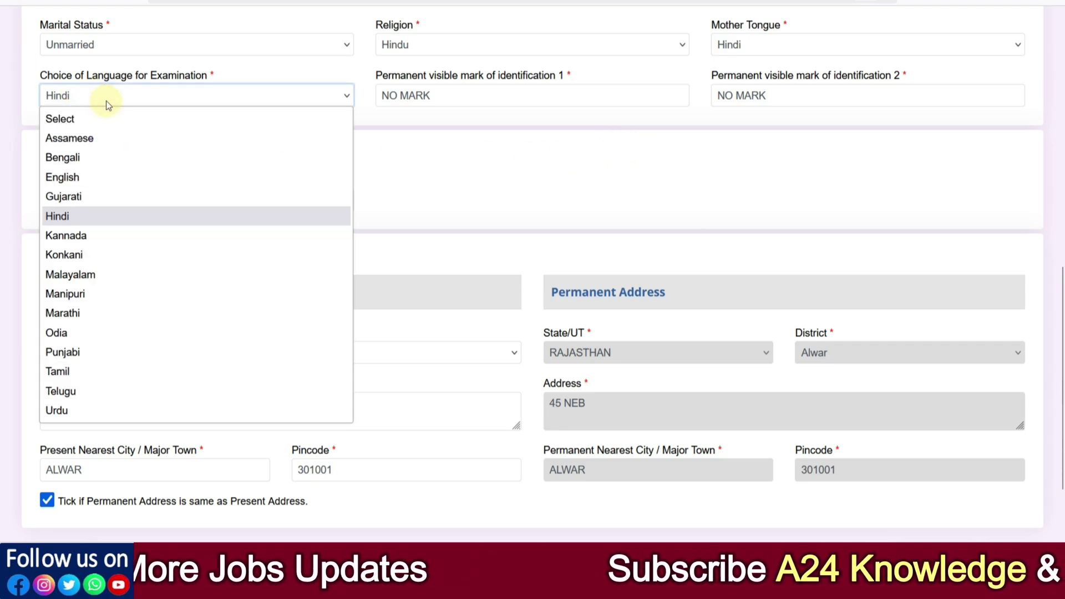
click(506, 167)
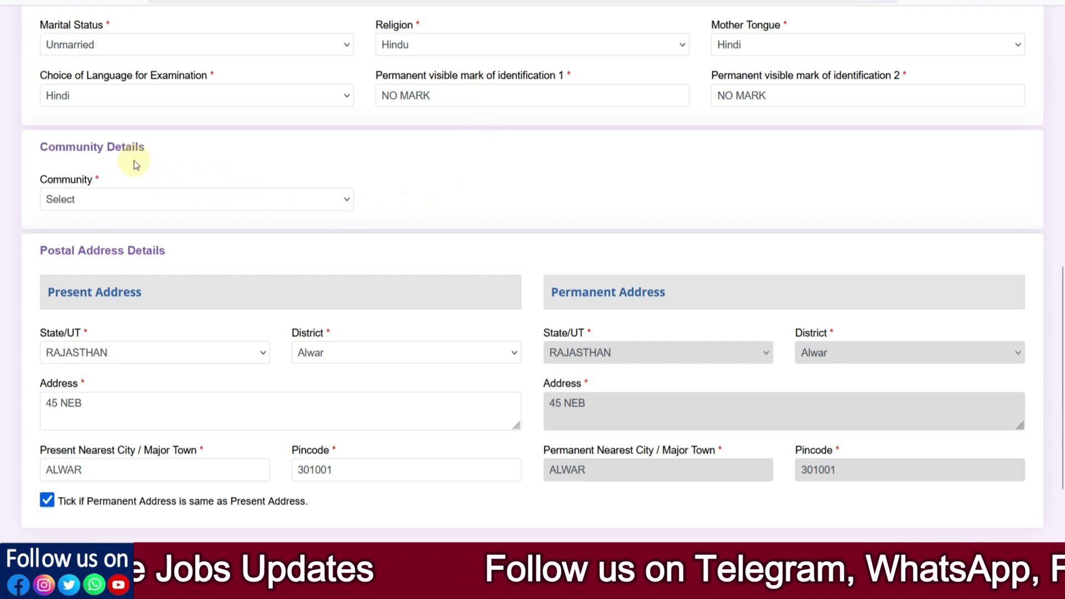
click(185, 201)
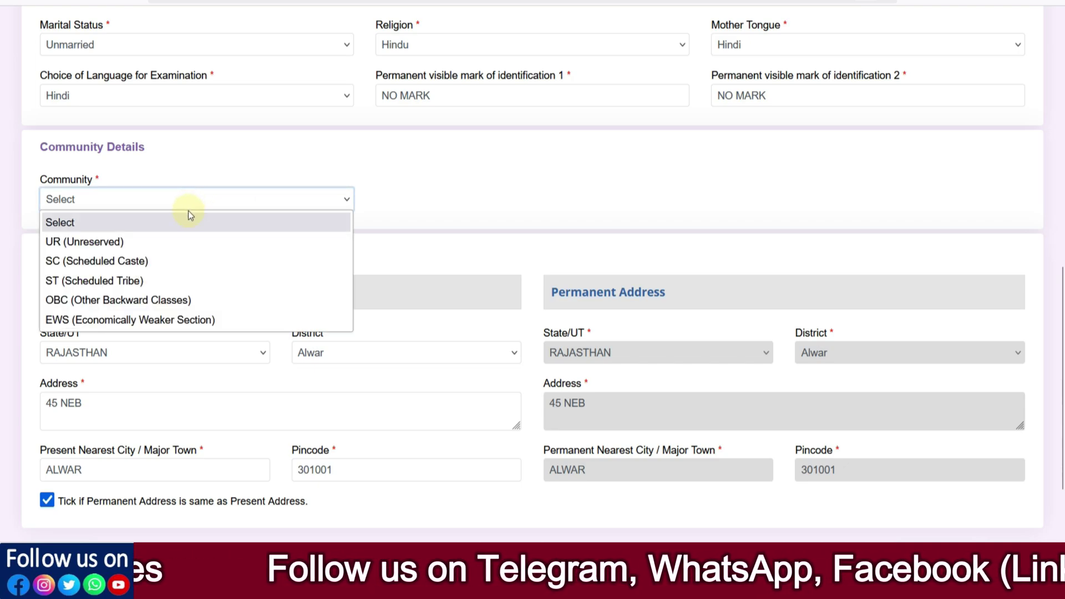
Step: Try UR (Unreserved) as the community, then switch it to SC (Scheduled Caste)
click(125, 242)
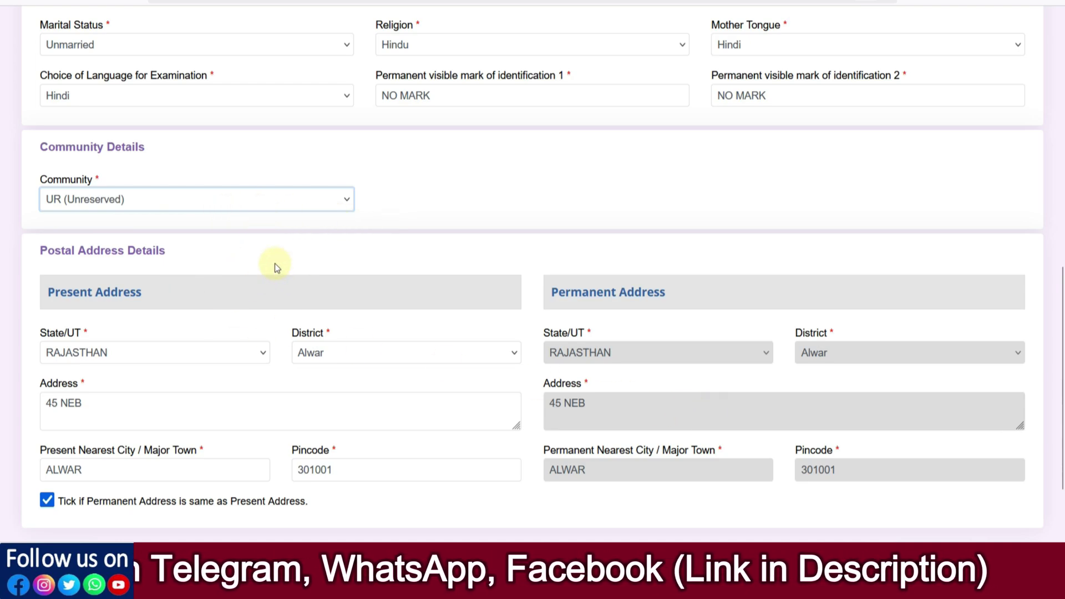
click(156, 201)
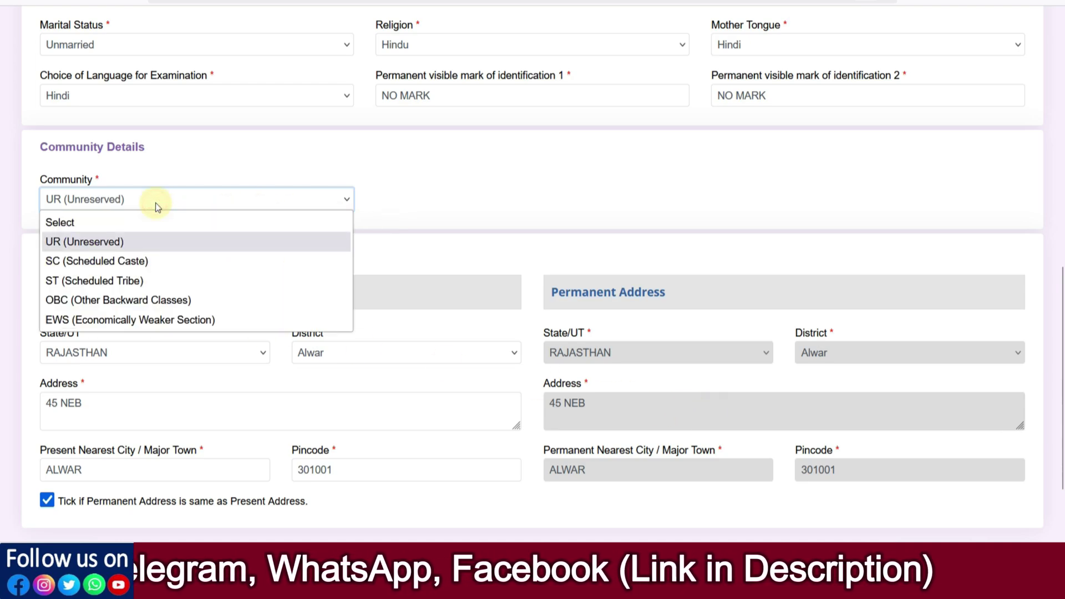
click(84, 261)
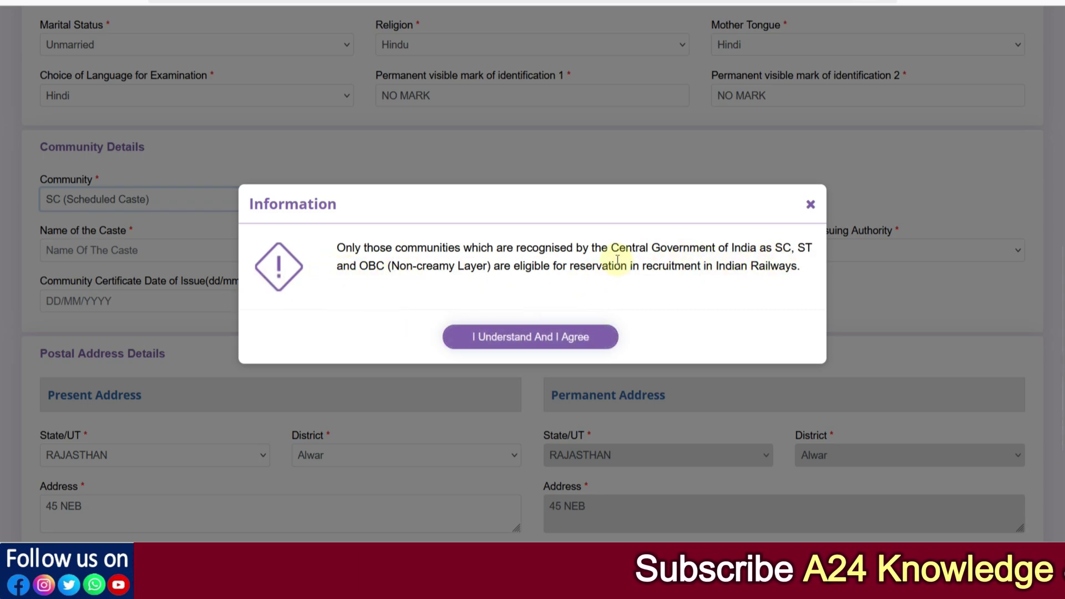
Step: Read the reservation notice, highlighting 'Central Government of India', and accept it with I Understand And I Agree
drag(611, 247, 757, 249)
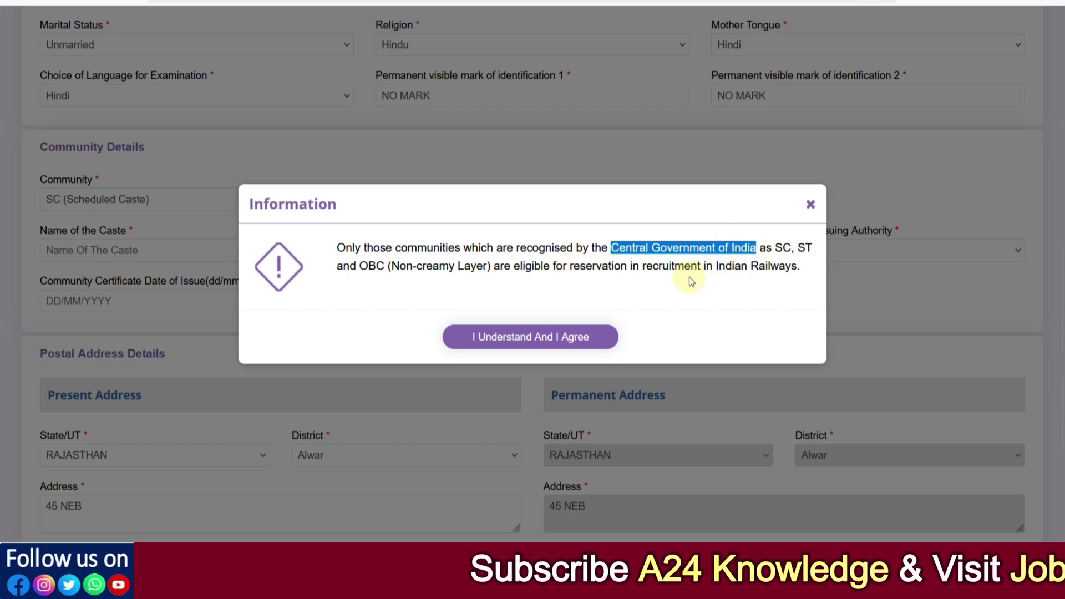
click(650, 266)
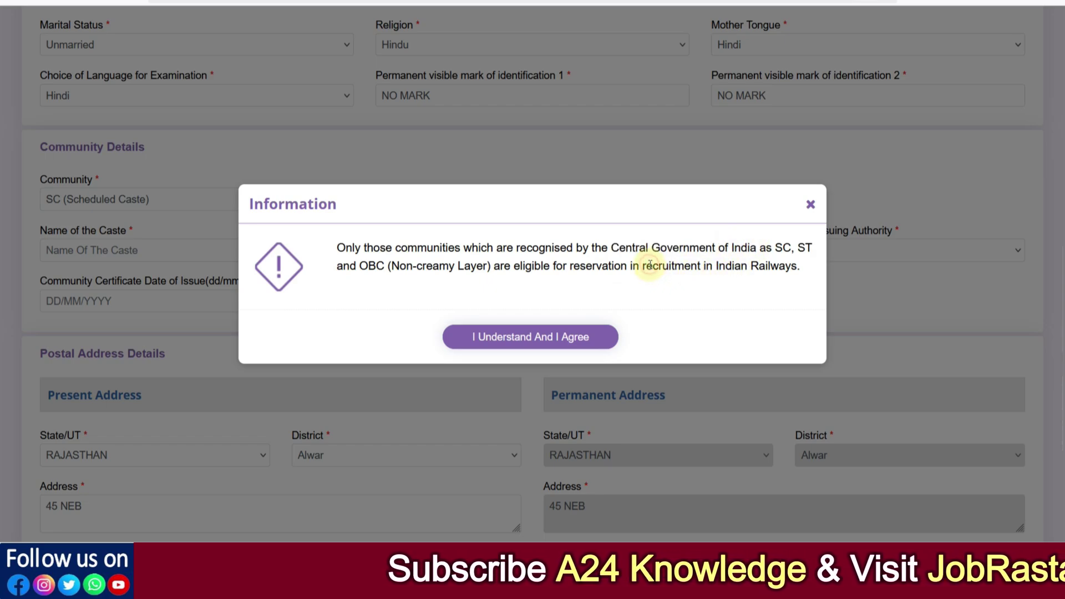
click(543, 343)
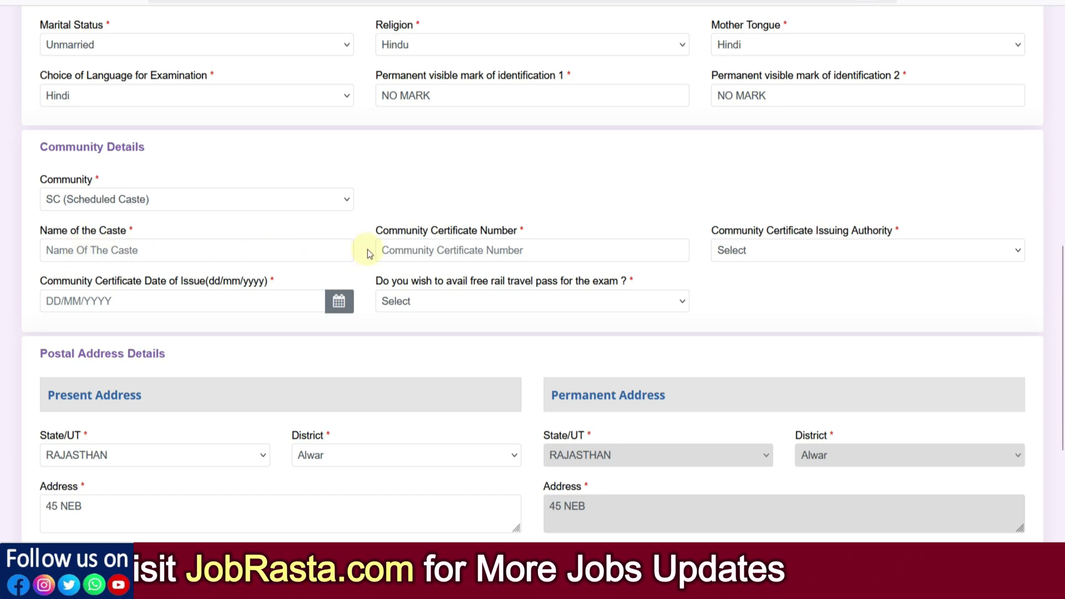
Step: Set the certificate issuing authority to City Magistrate and the issuing state to RAJASTHAN
click(429, 250)
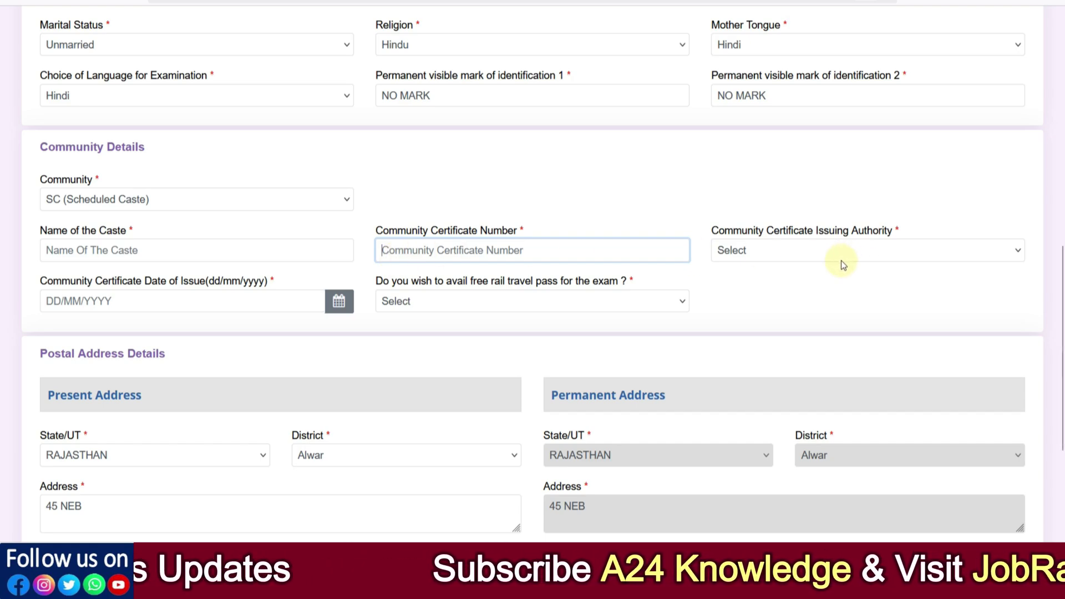
click(813, 258)
scroll(684, 345, down, 2)
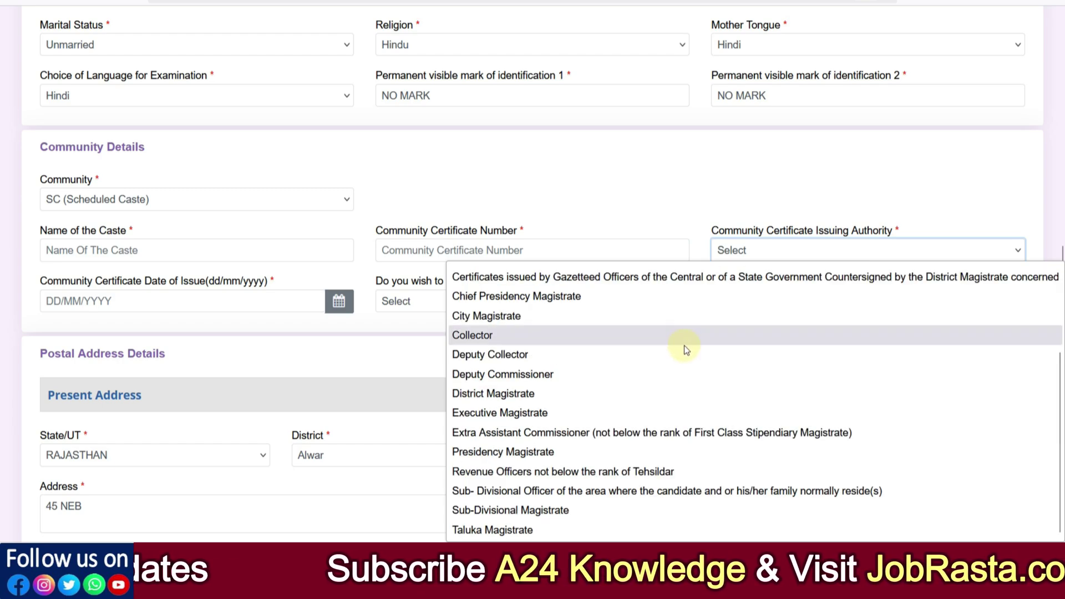
scroll(652, 518, up, 2)
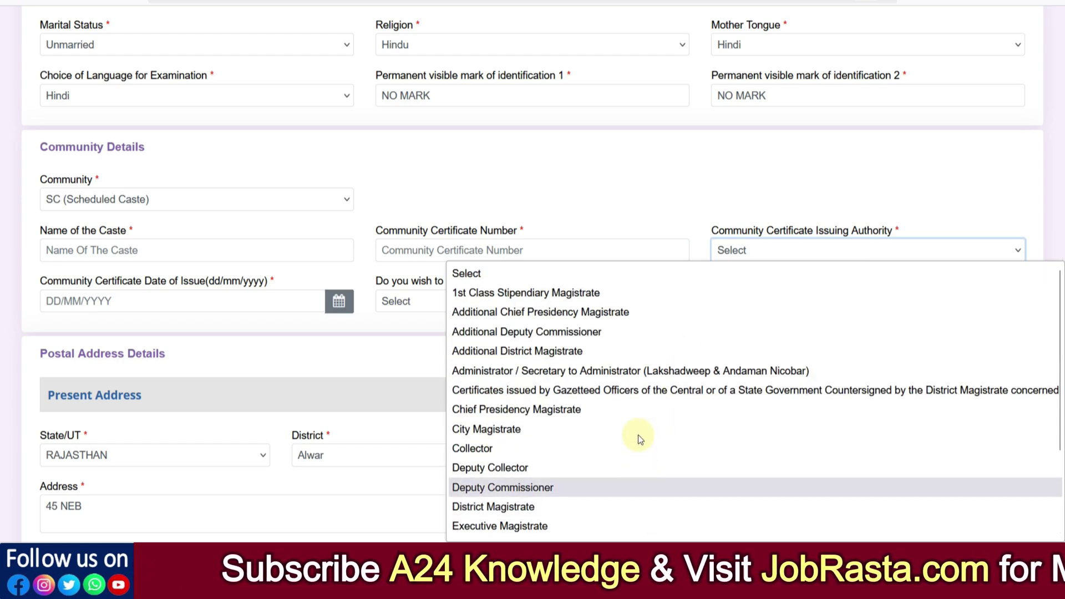
scroll(607, 504, down, 2)
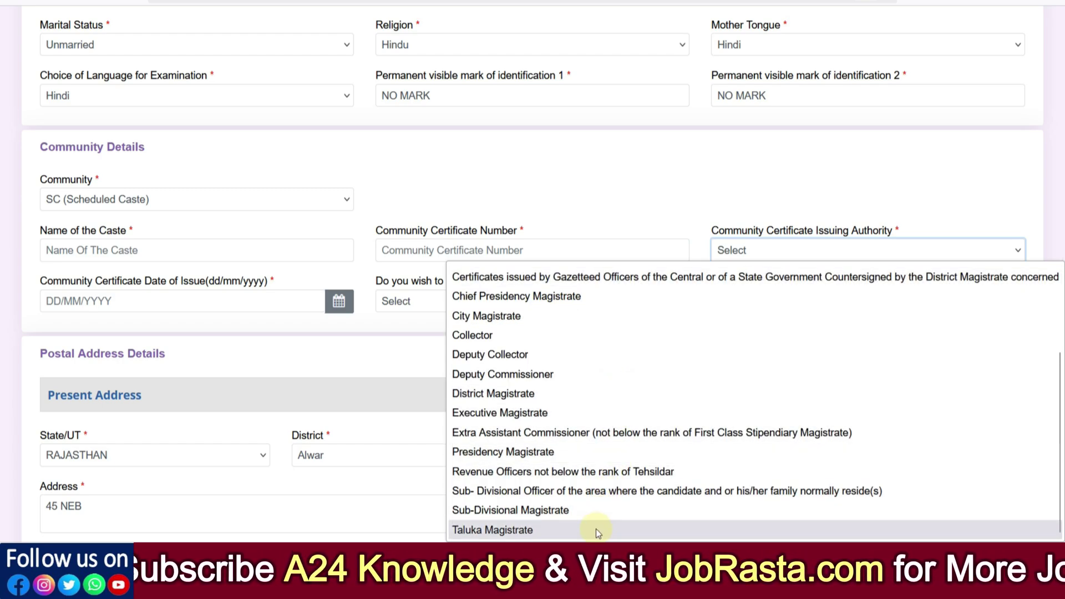
scroll(598, 526, up, 2)
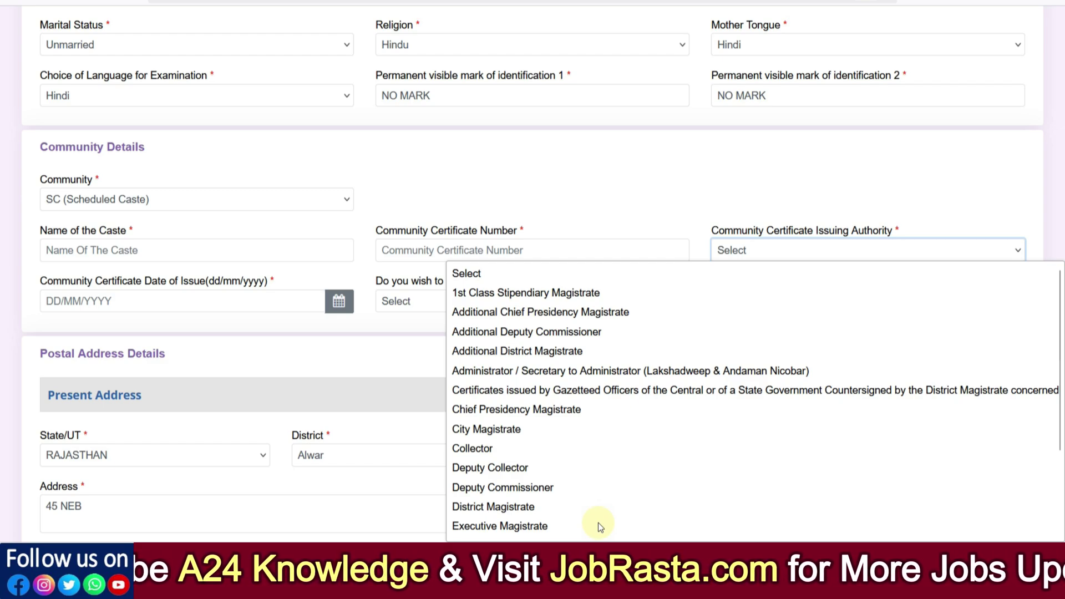
click(550, 432)
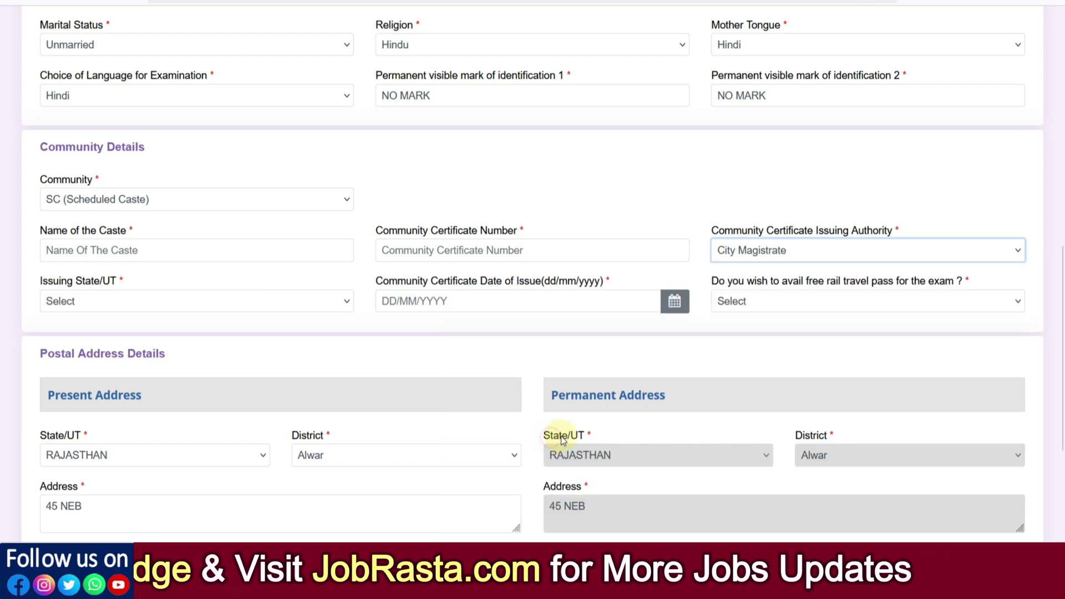
click(83, 302)
scroll(108, 211, down, 7)
click(92, 141)
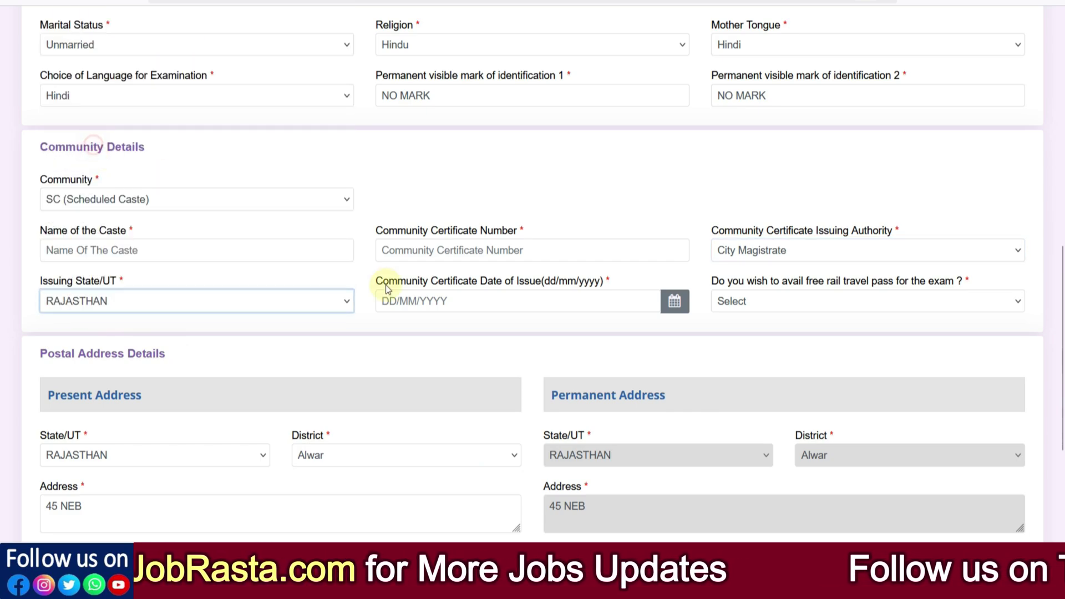
Step: Pick 25 October 2024 as the community certificate's date of issue
click(432, 302)
click(478, 108)
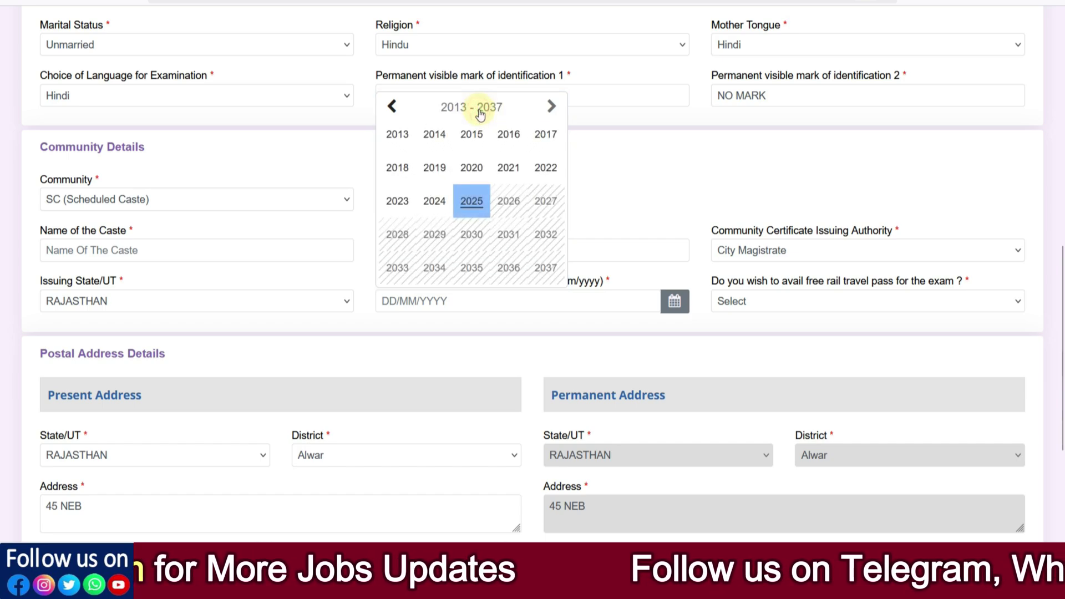
click(439, 201)
click(467, 110)
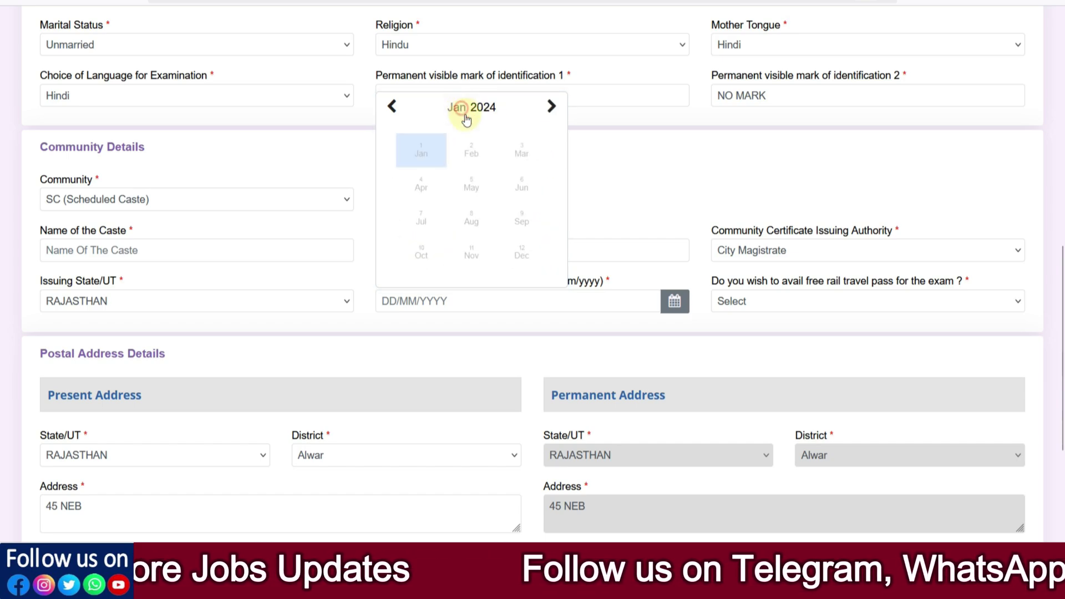
click(410, 264)
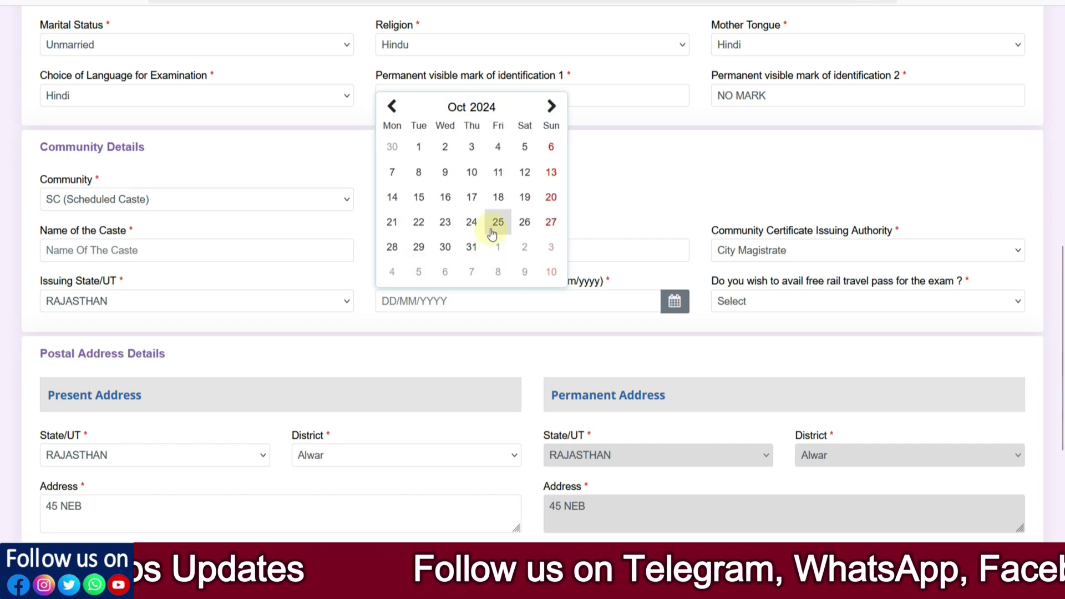
click(495, 222)
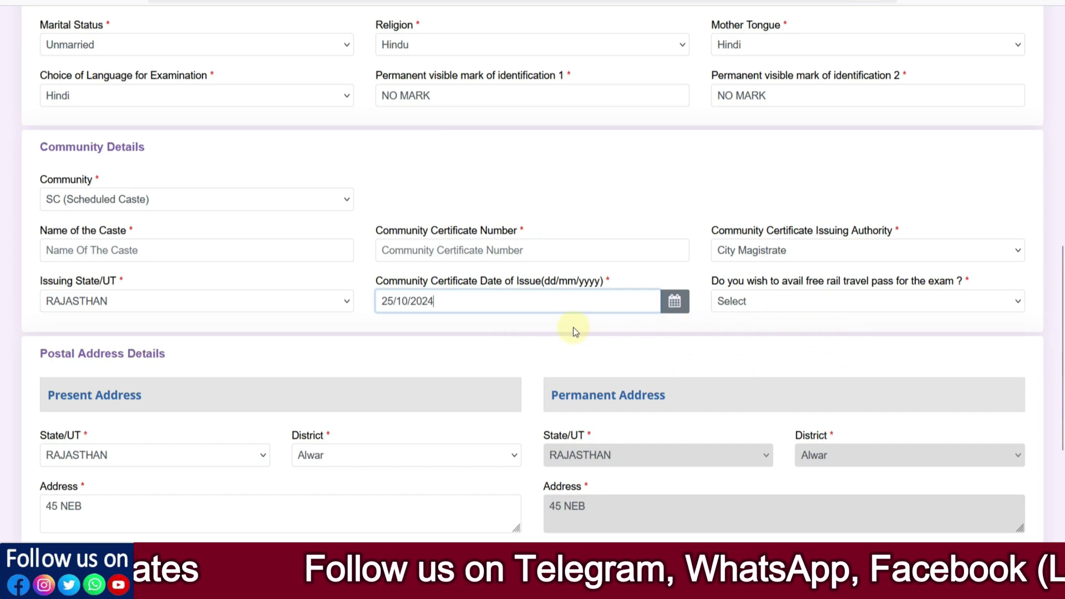
click(168, 207)
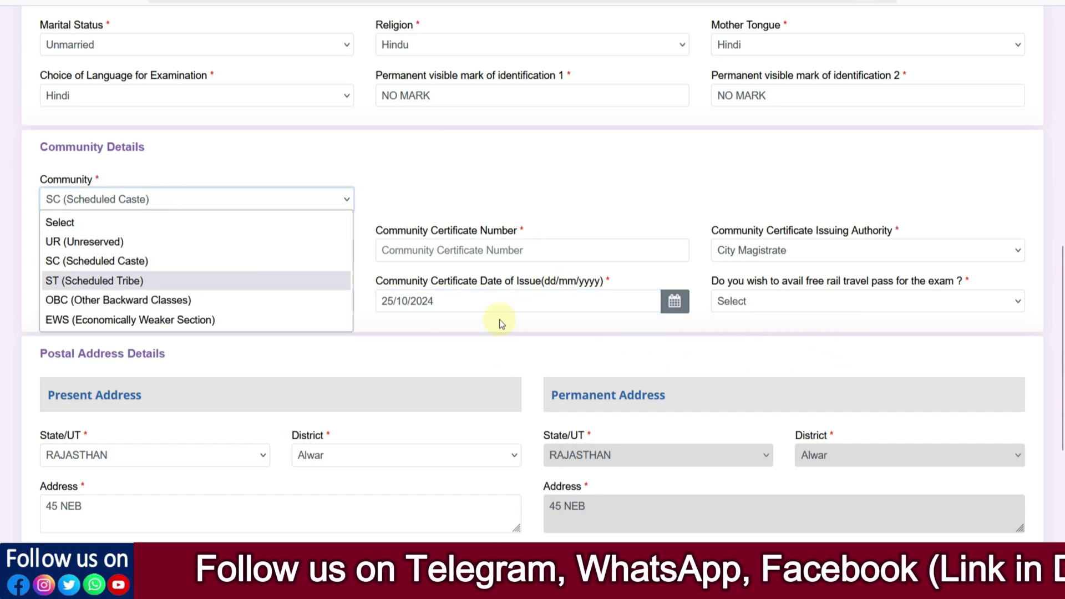
Step: Try ST as the community, then switch back to SC, acknowledging each eligibility notice
click(130, 281)
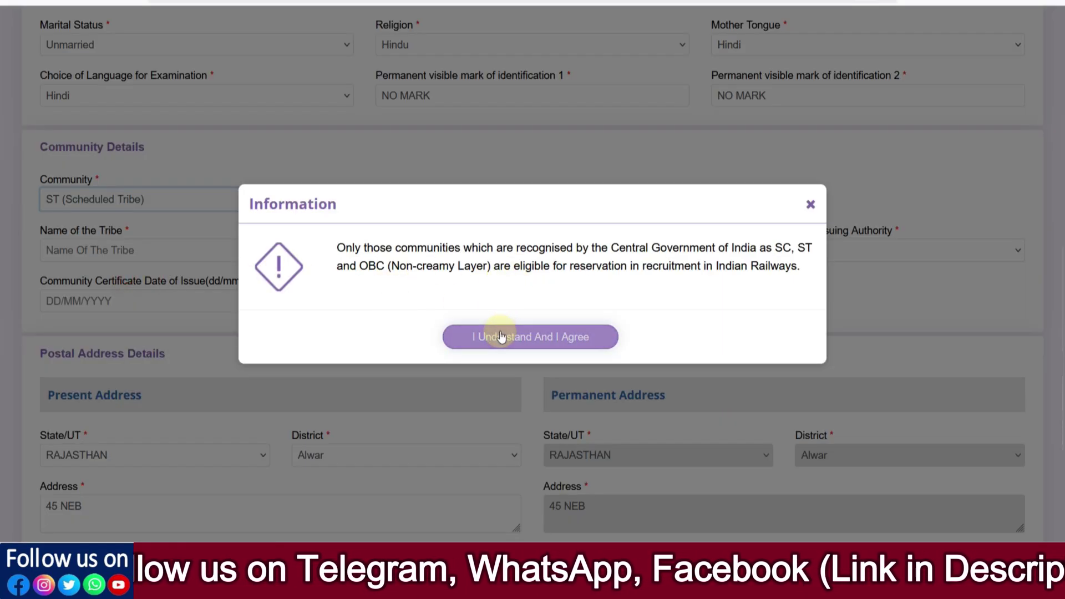
click(500, 334)
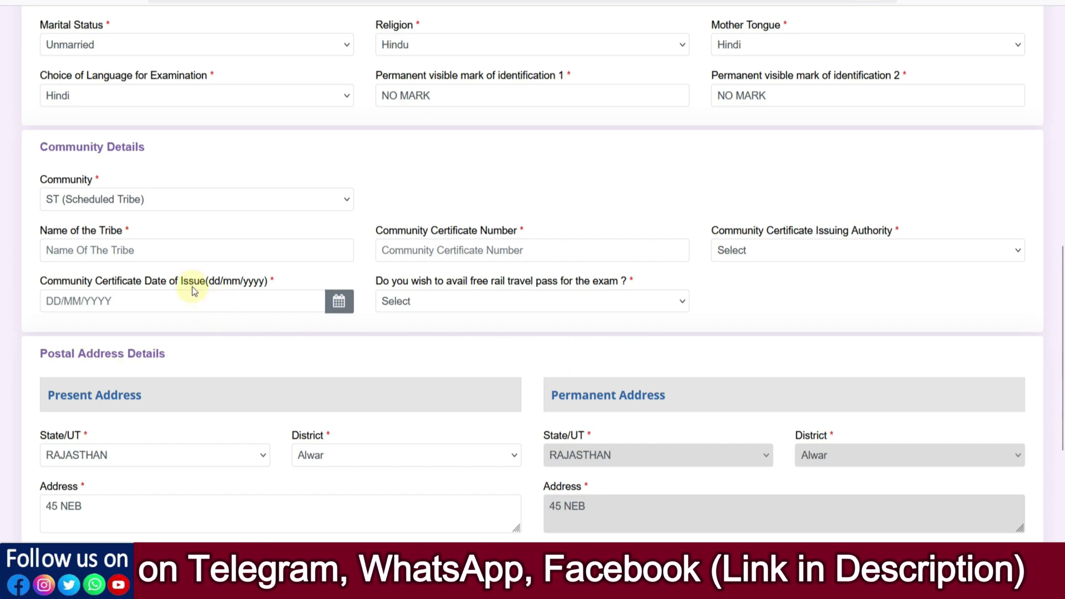
click(88, 199)
click(77, 263)
click(461, 333)
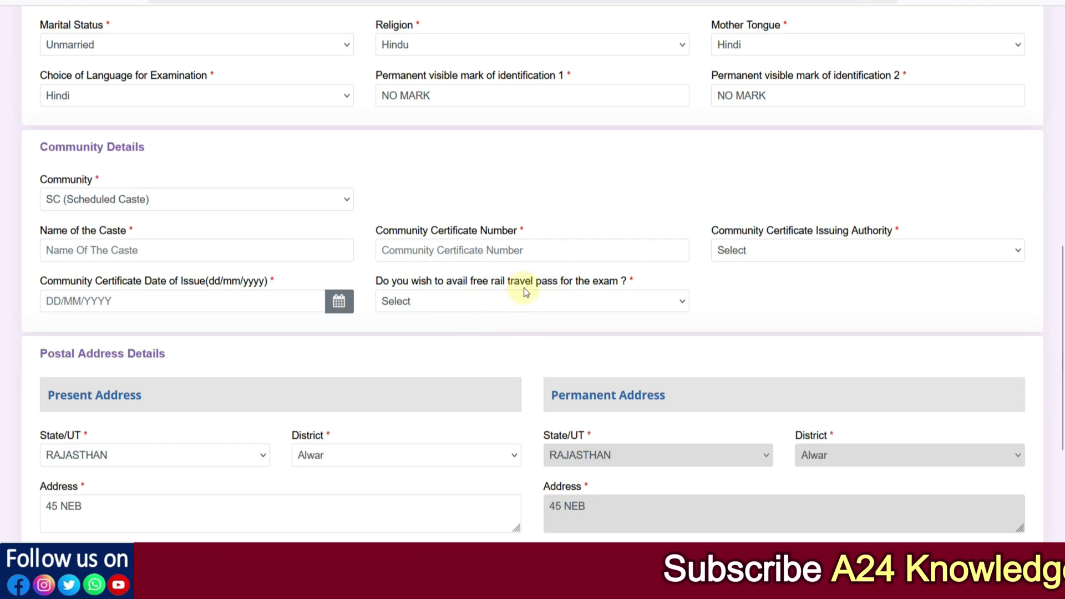
Step: Set the free rail travel pass to No, then change it to Yes
click(480, 300)
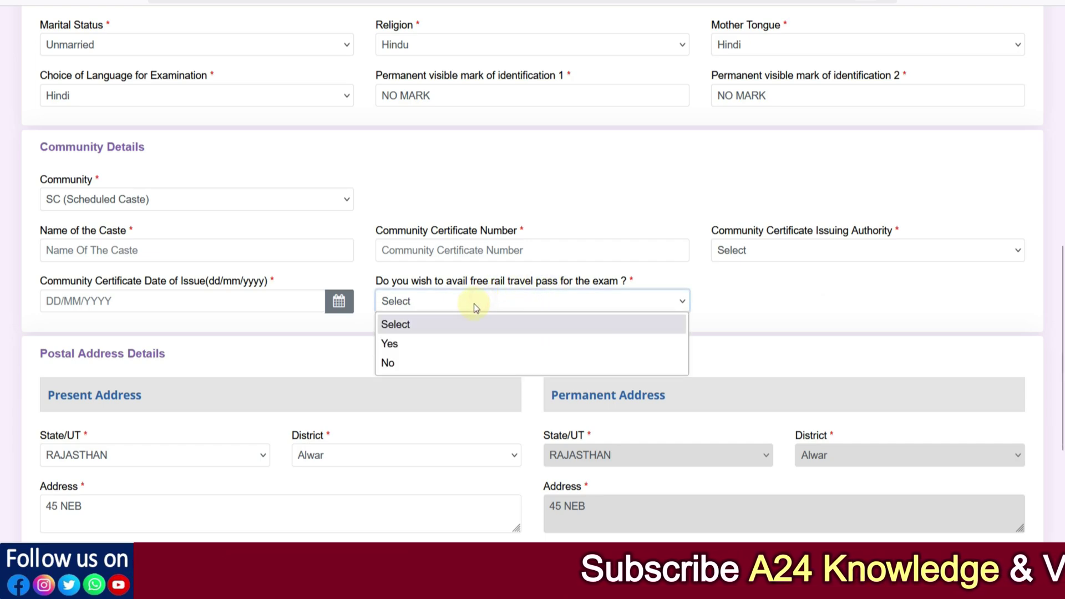
click(427, 362)
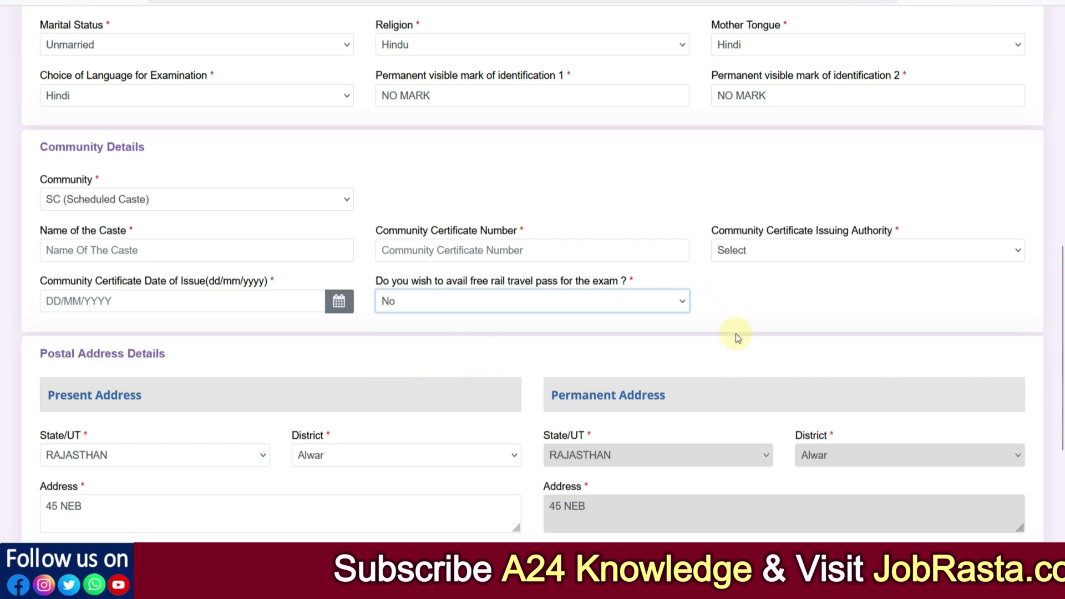
click(408, 300)
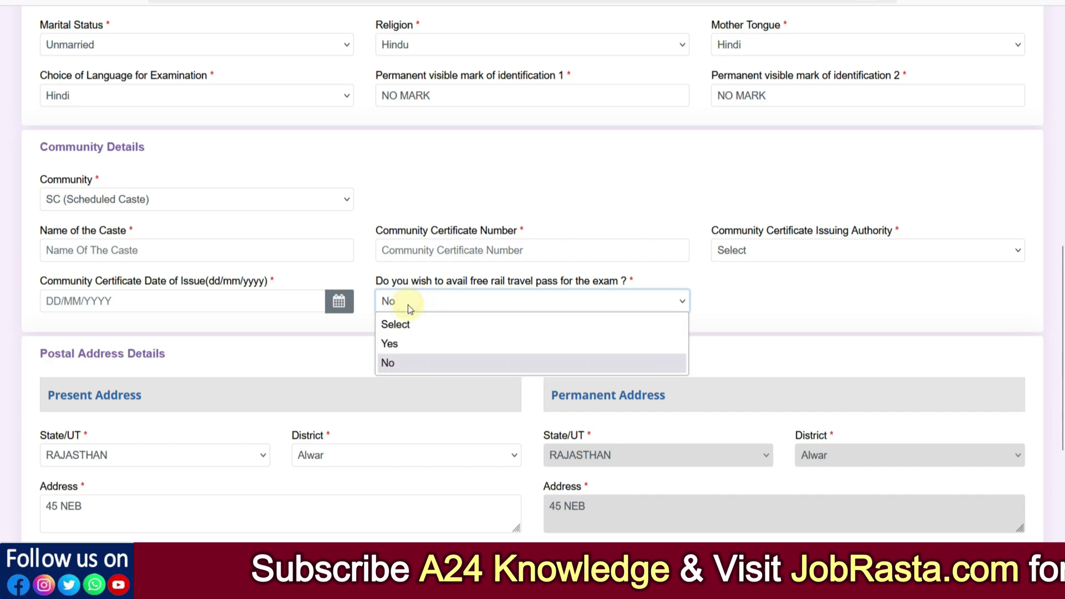
click(412, 339)
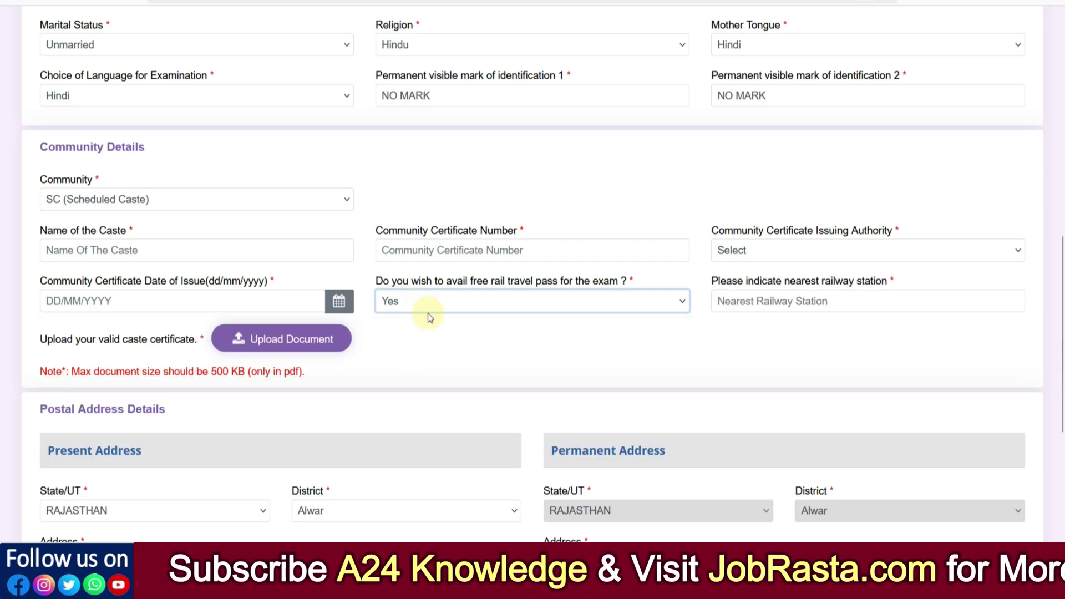
Step: Enter ALWAR in the Nearest Railway Station field, fixing typos along the way
click(758, 302)
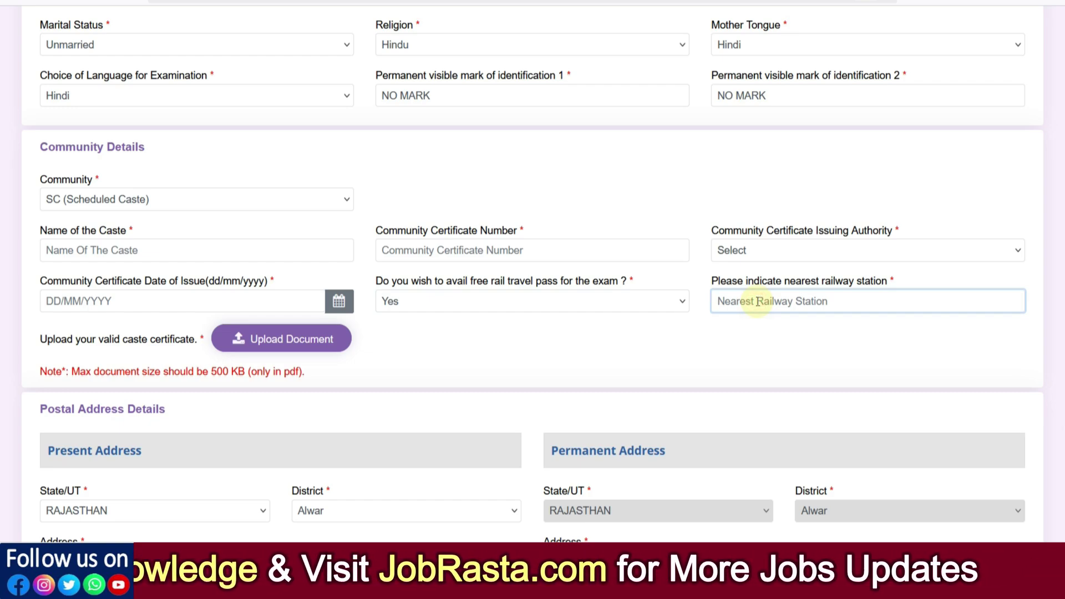
text(Alwa)
key(BackSpace)
key(BackSpace)
key(BackSpace)
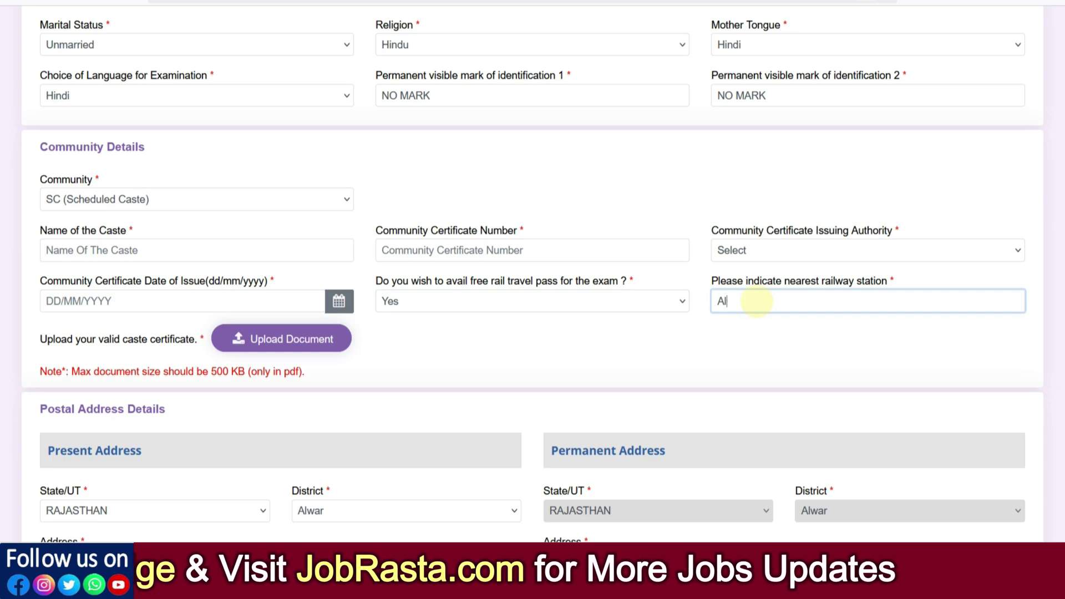
text(LA)
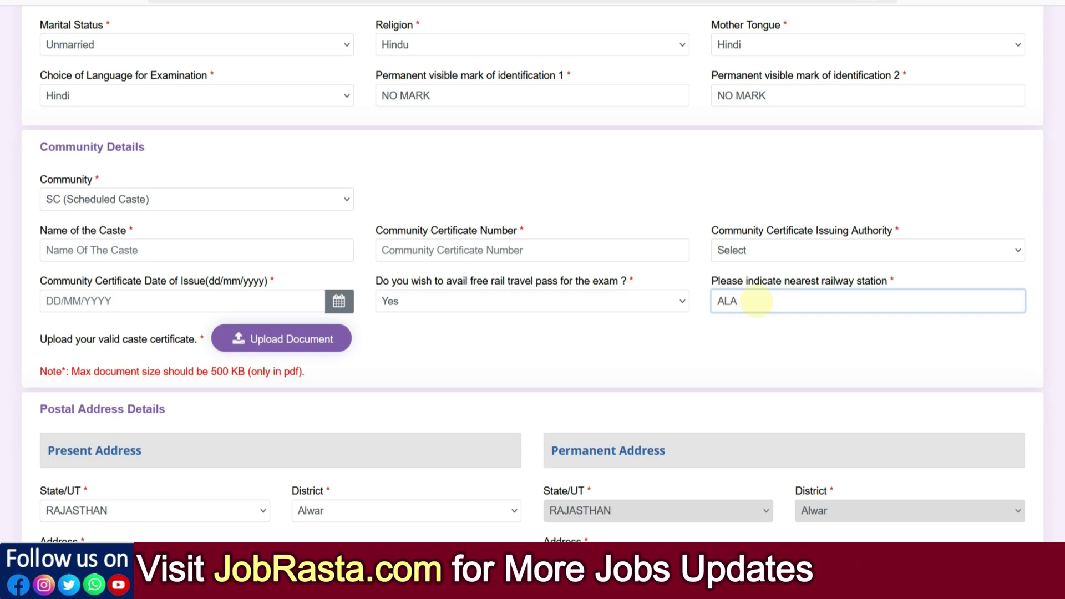
key(BackSpace)
text(WAR)
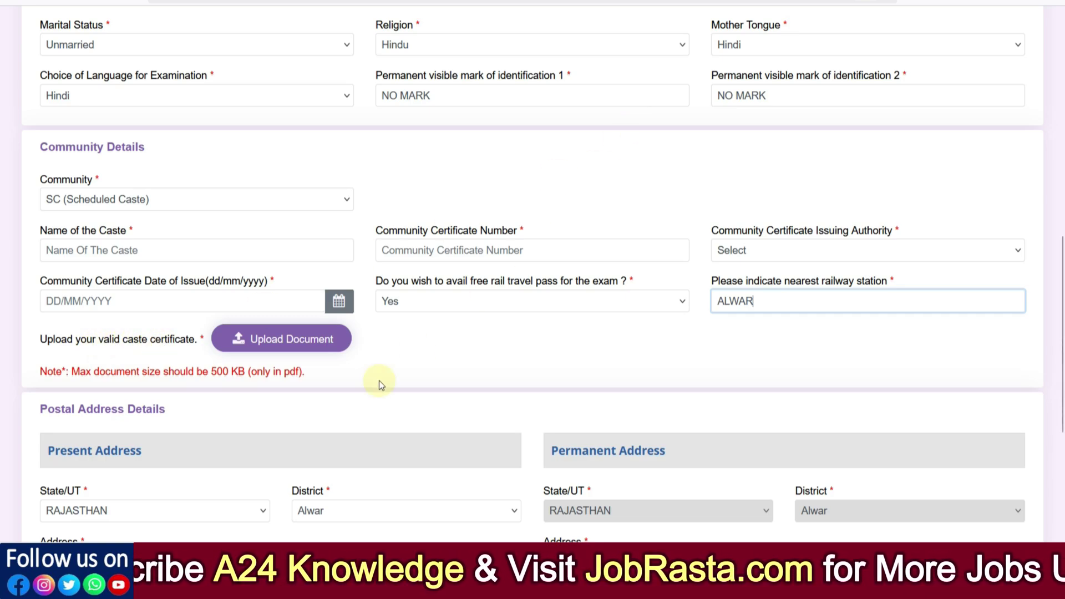
drag(256, 371, 302, 372)
click(309, 373)
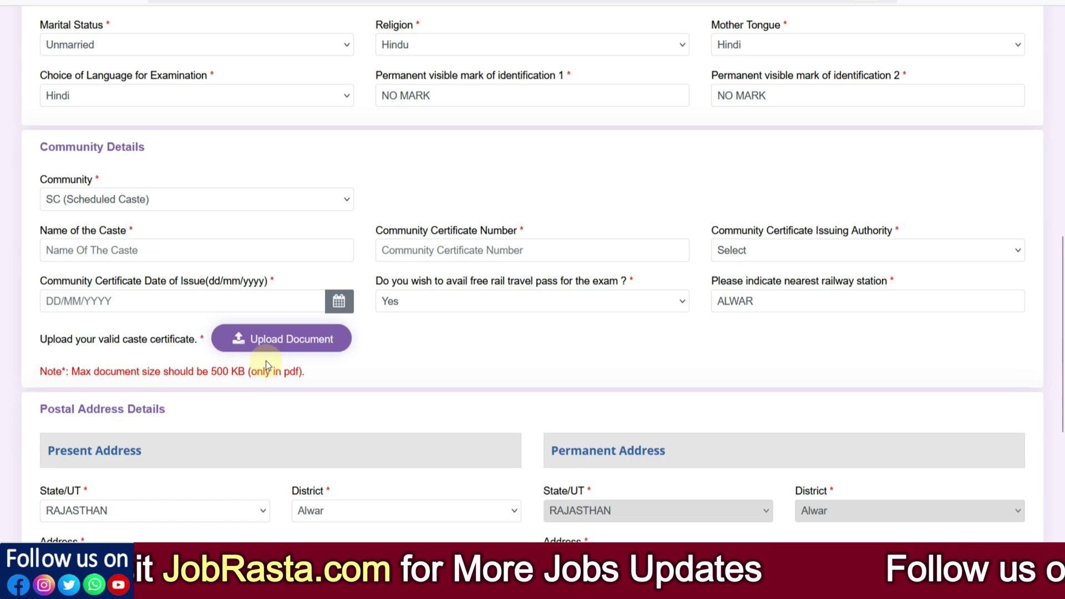
Step: Switch the community to ST, accept the notice, and set the rail pass to No, then Yes
click(92, 205)
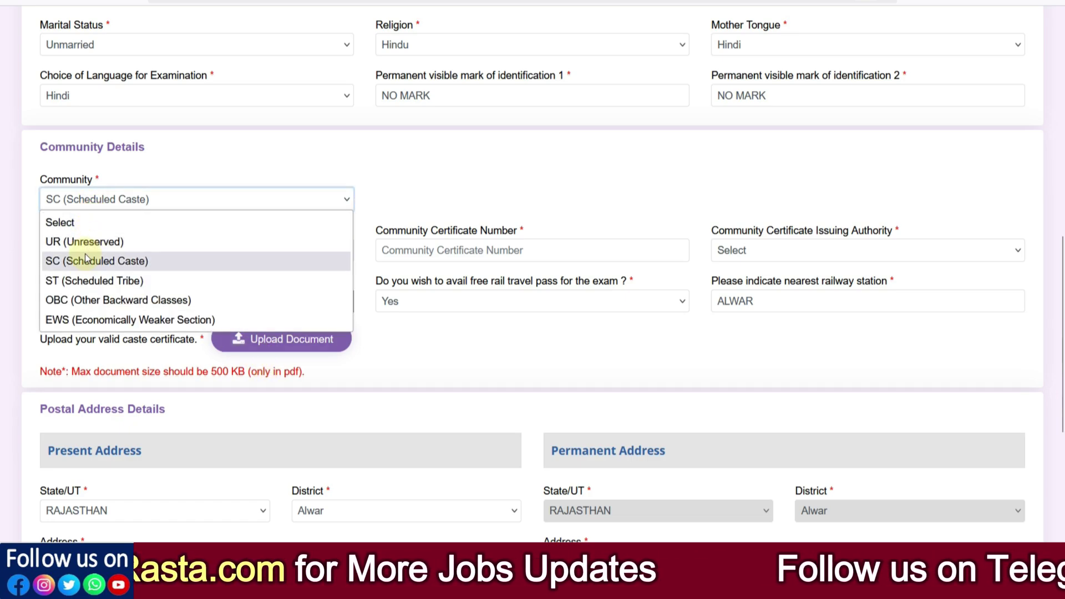
click(84, 279)
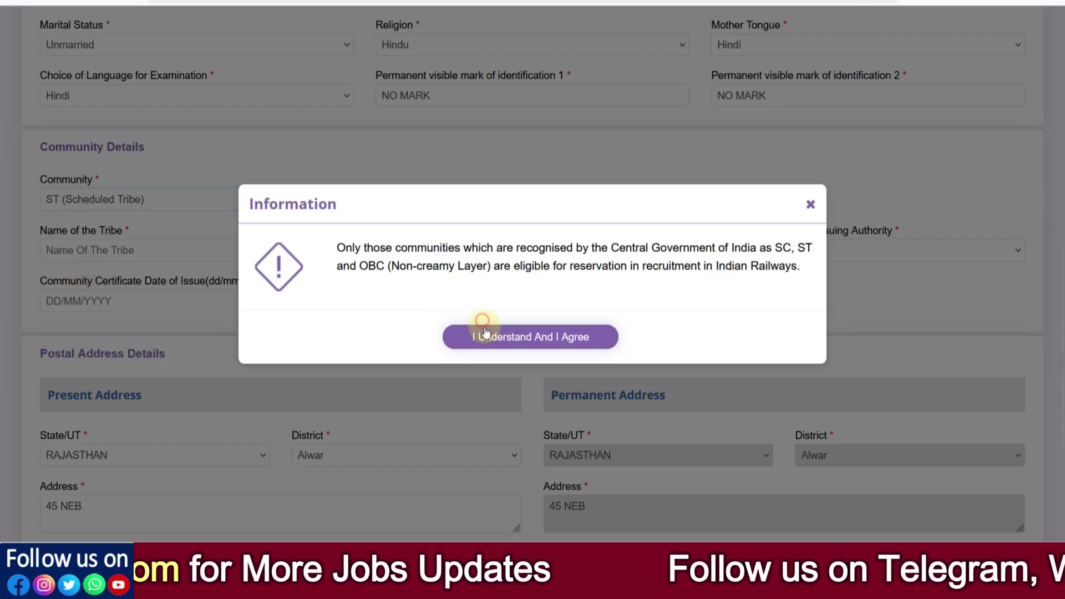
click(480, 332)
click(454, 303)
click(421, 362)
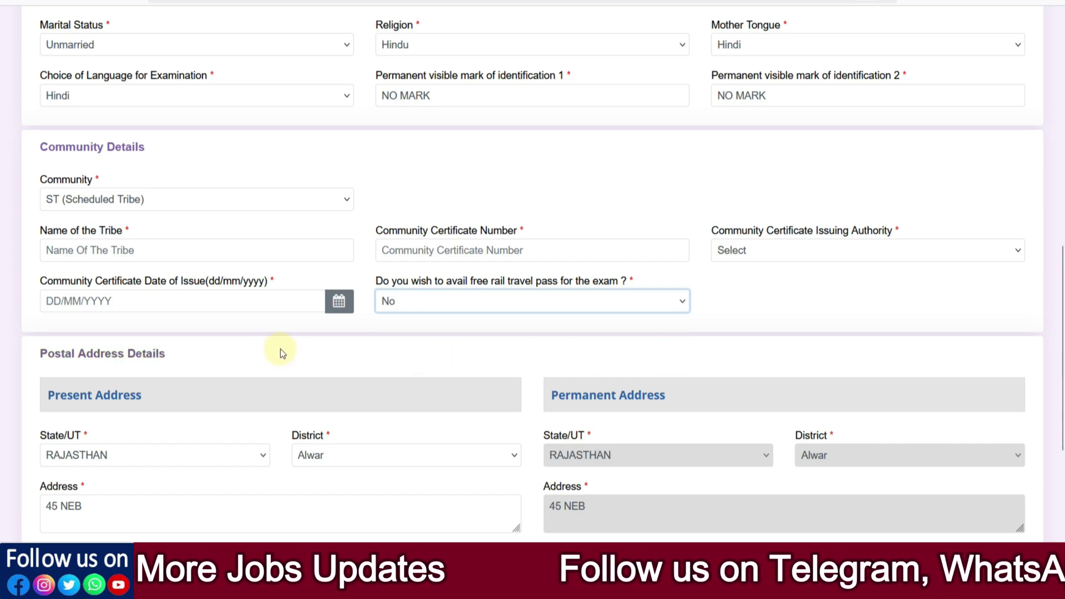
click(405, 310)
click(451, 345)
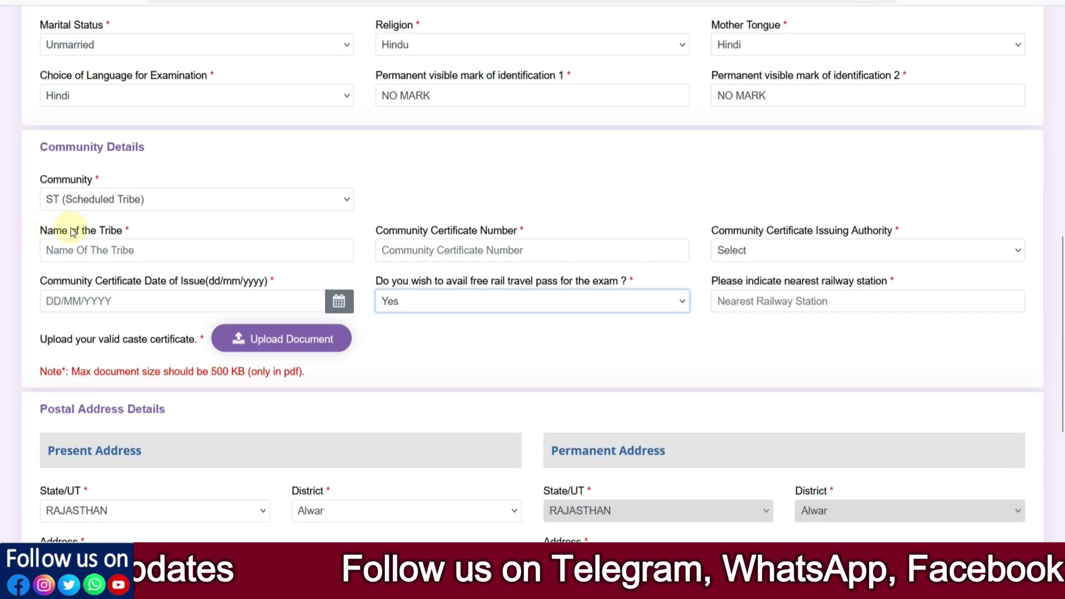
Step: Change the community to OBC (Other Backward Classes)
click(132, 216)
click(133, 200)
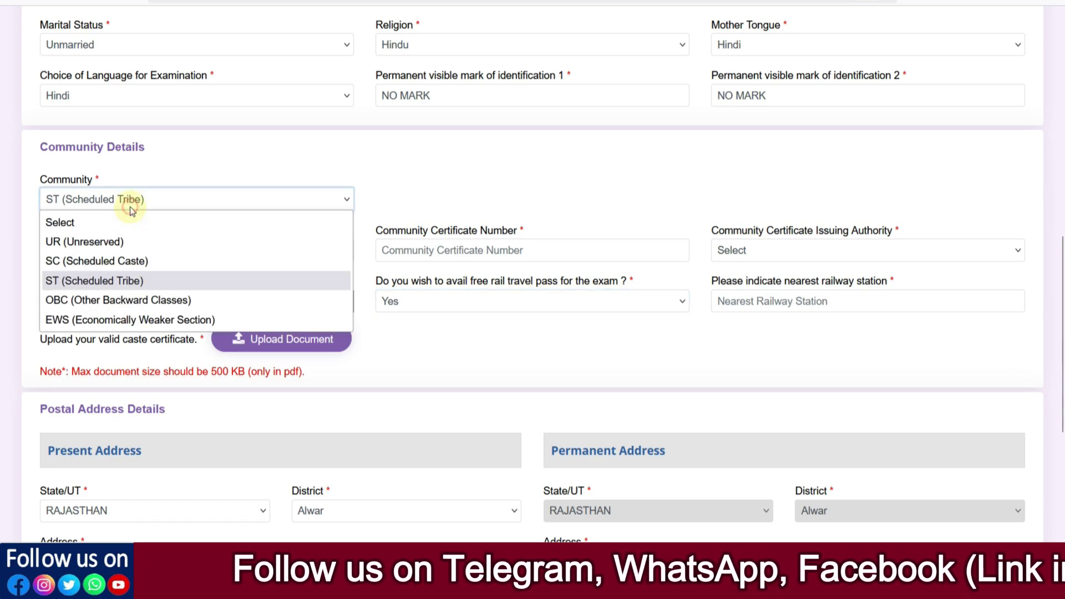
click(98, 299)
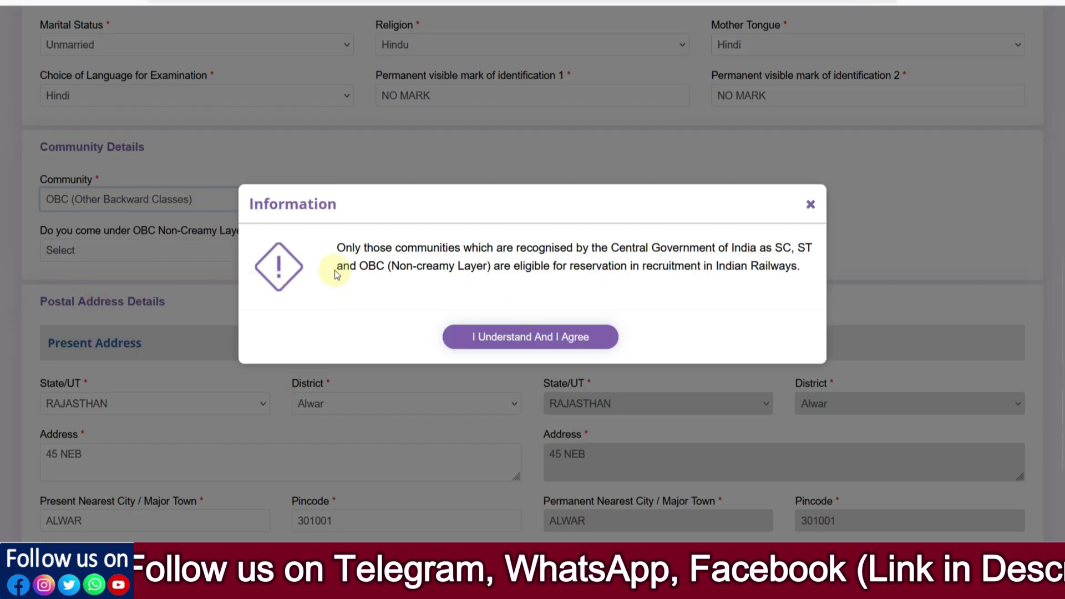
Step: Accept the reservation notice, answer No to OBC Non-Creamy Layer, and accept Unreserved treatment
click(494, 337)
click(138, 251)
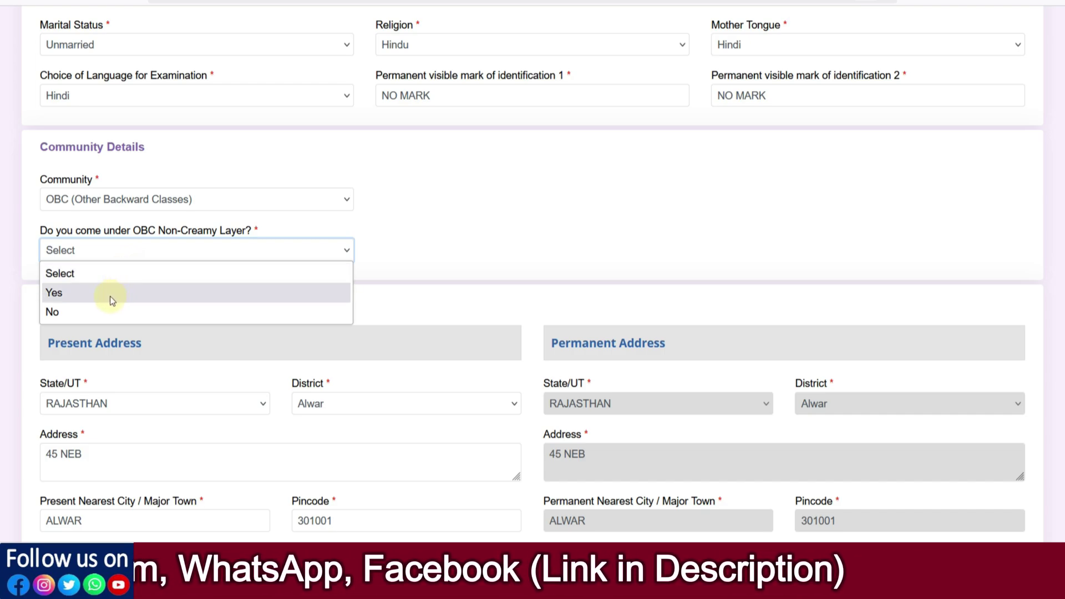
click(80, 313)
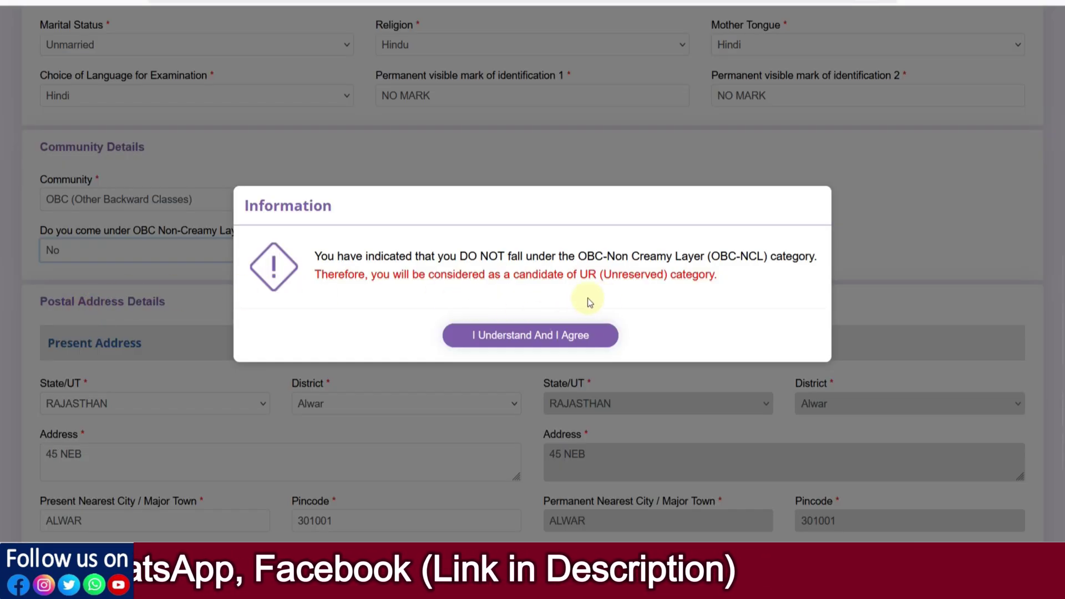
click(521, 335)
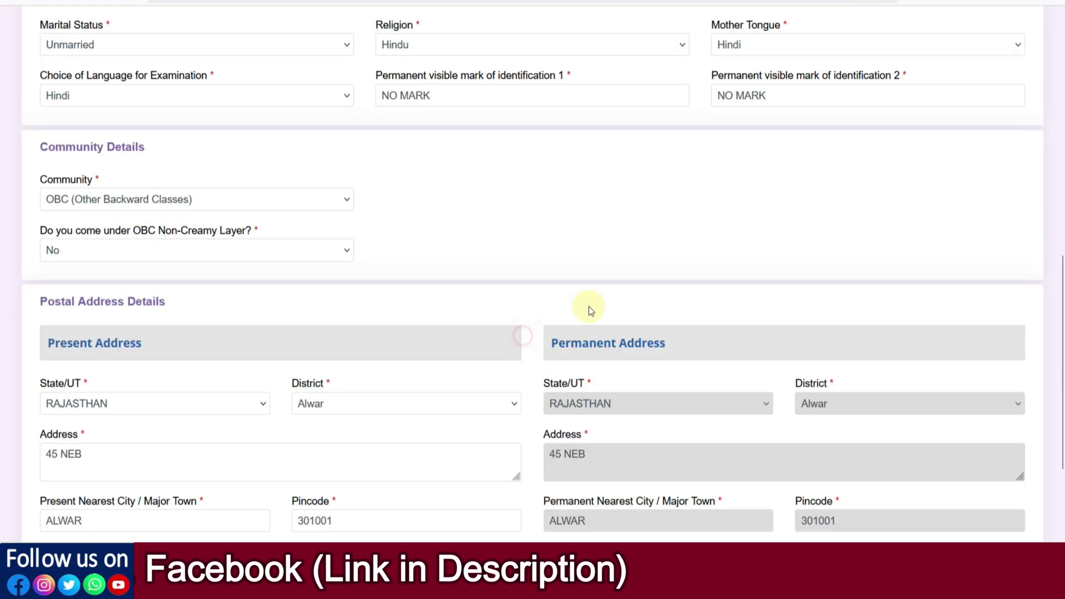
click(154, 258)
click(112, 291)
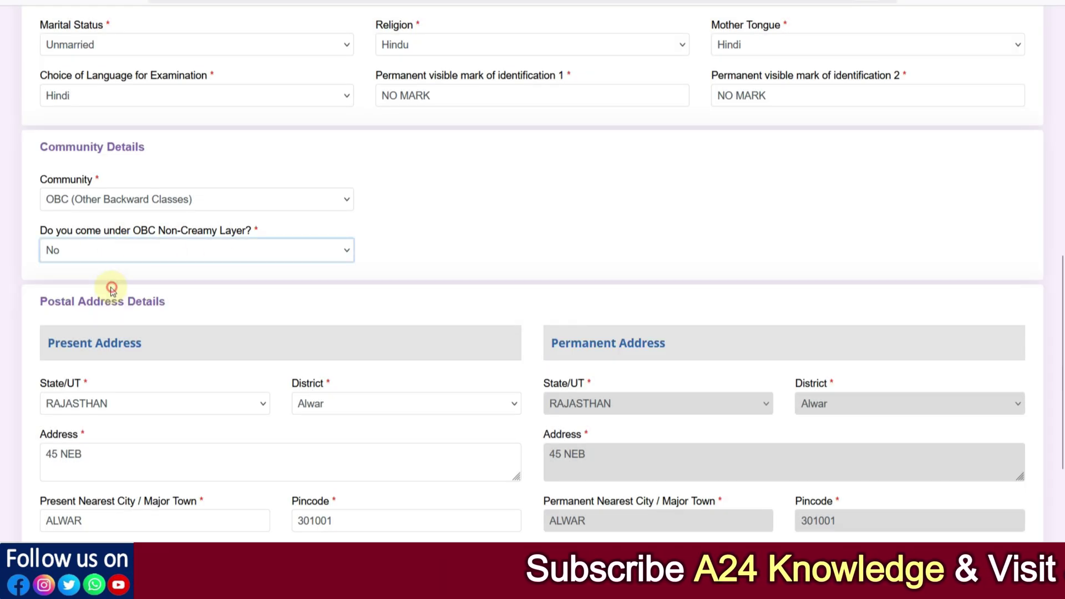
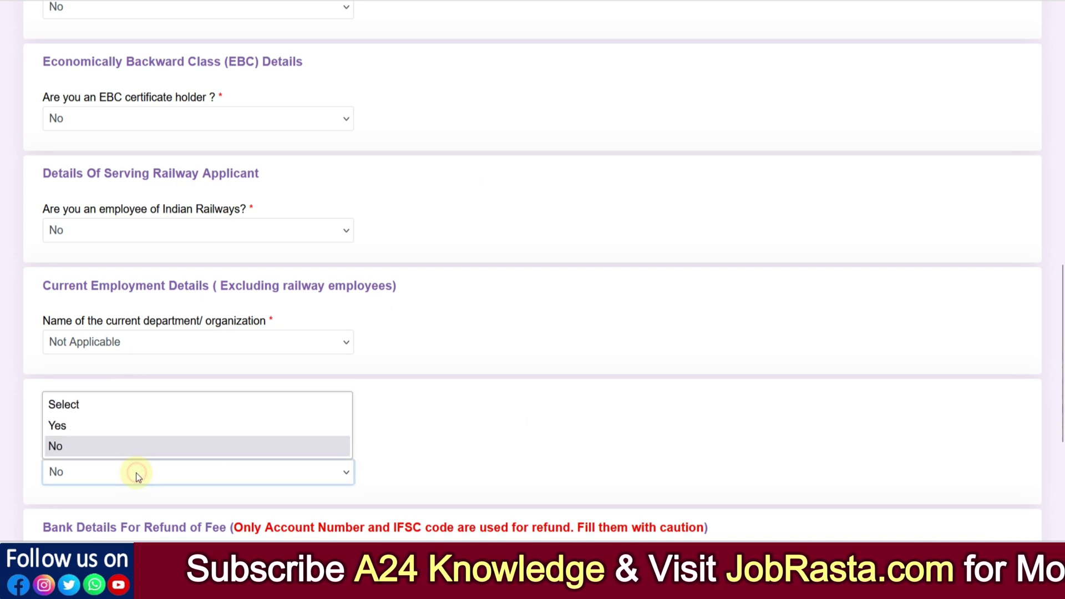
Step: Answer Yes to the NCVT apprentice question and choose Any Discipline as the trade
click(82, 428)
scroll(322, 391, down, 2)
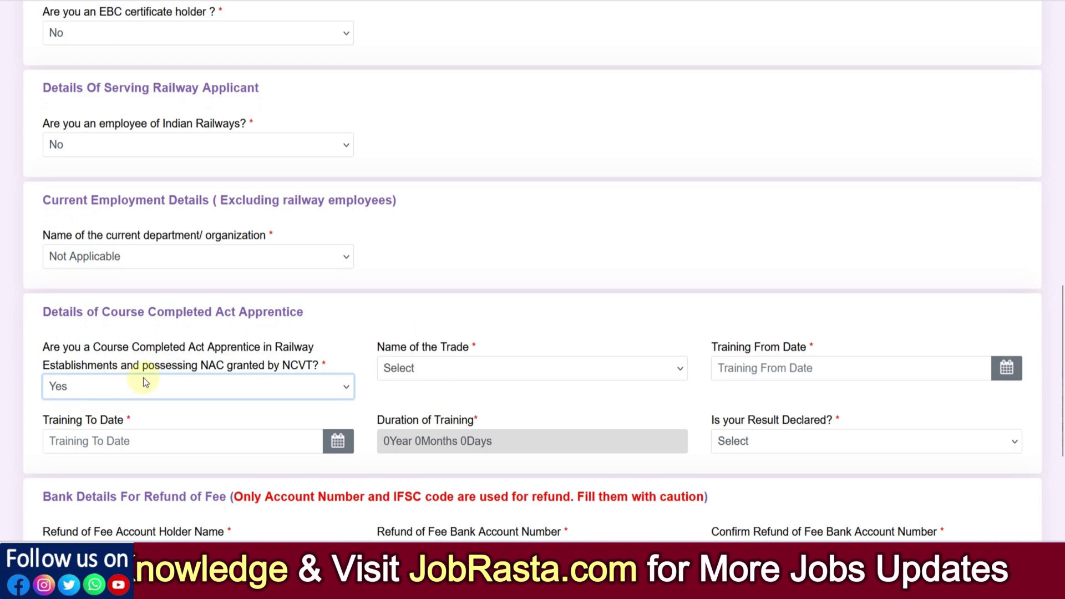
click(463, 372)
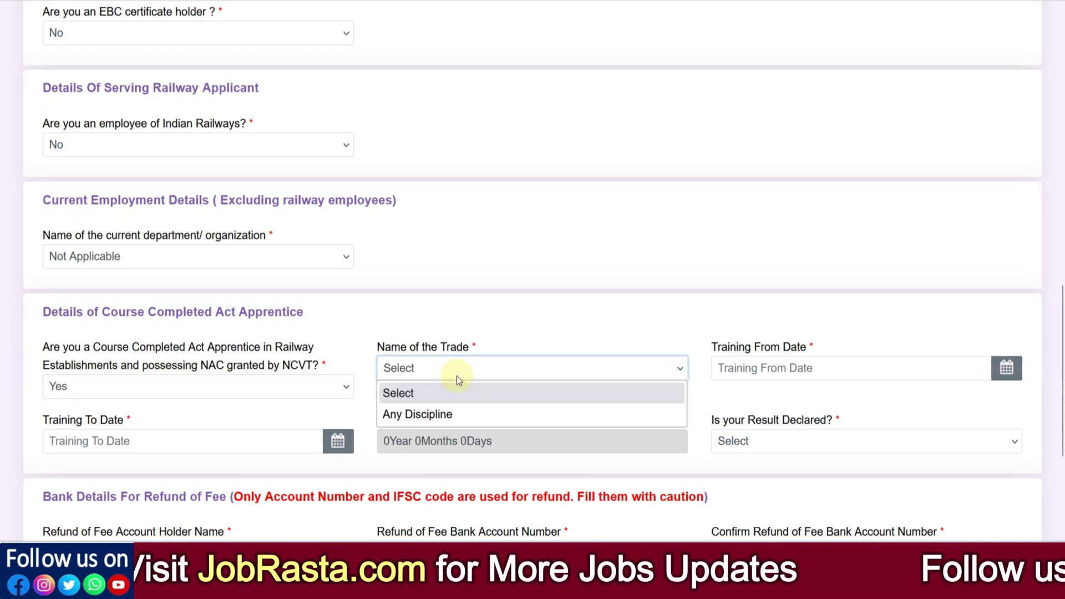
click(433, 414)
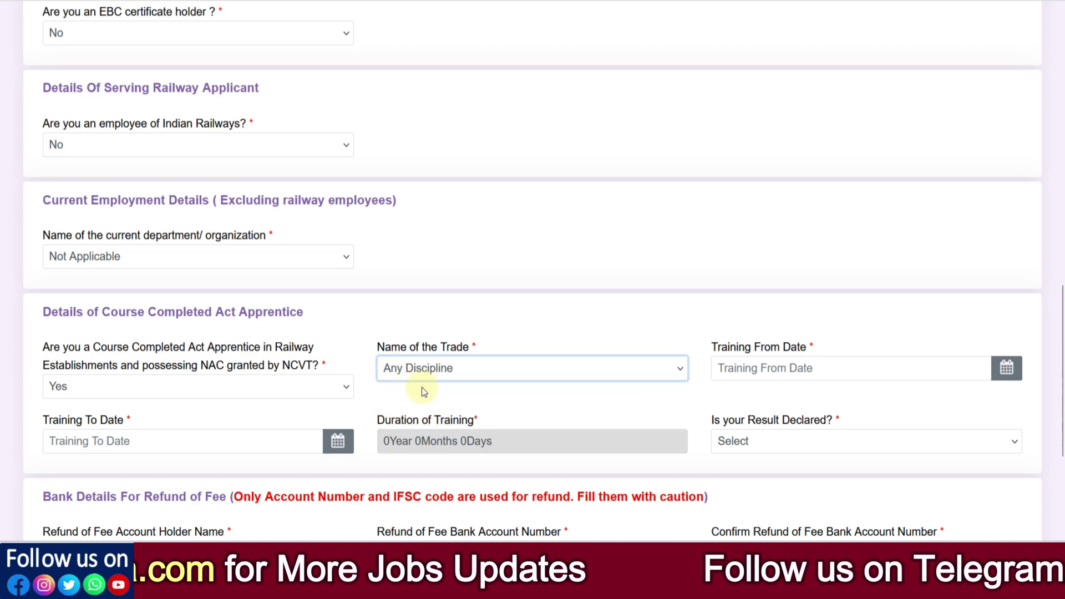
Step: Leave the training dates unpicked and set Is your Result Declared to Yes
click(774, 370)
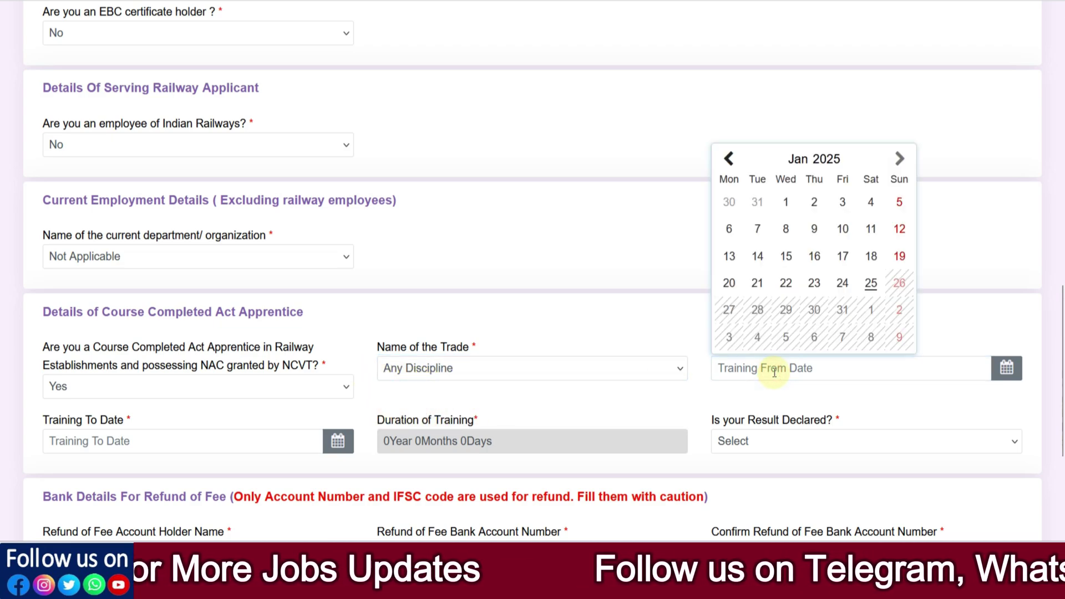
click(239, 431)
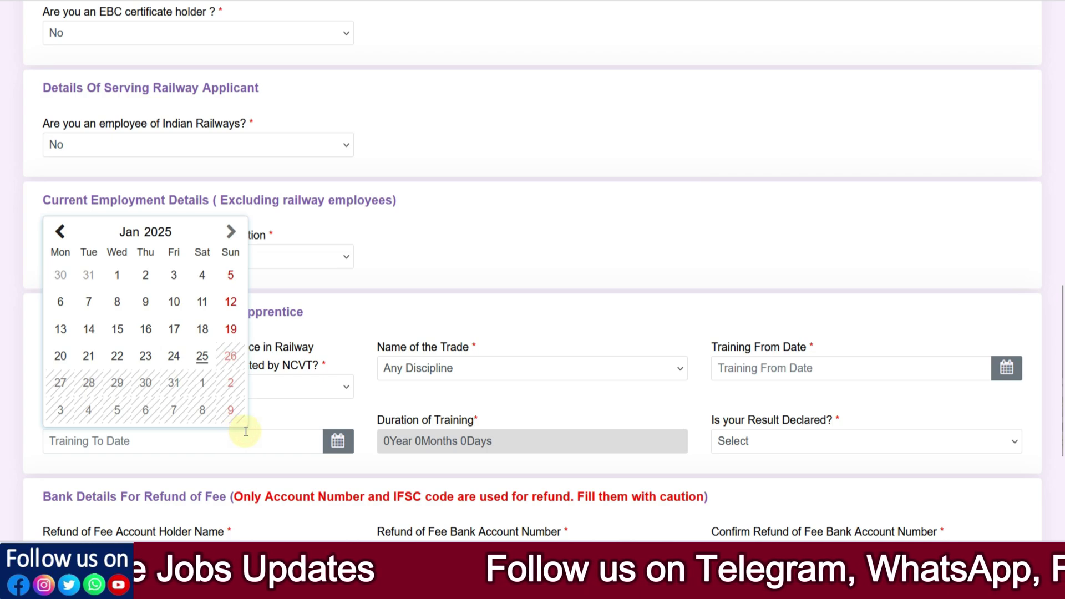
click(593, 413)
click(777, 447)
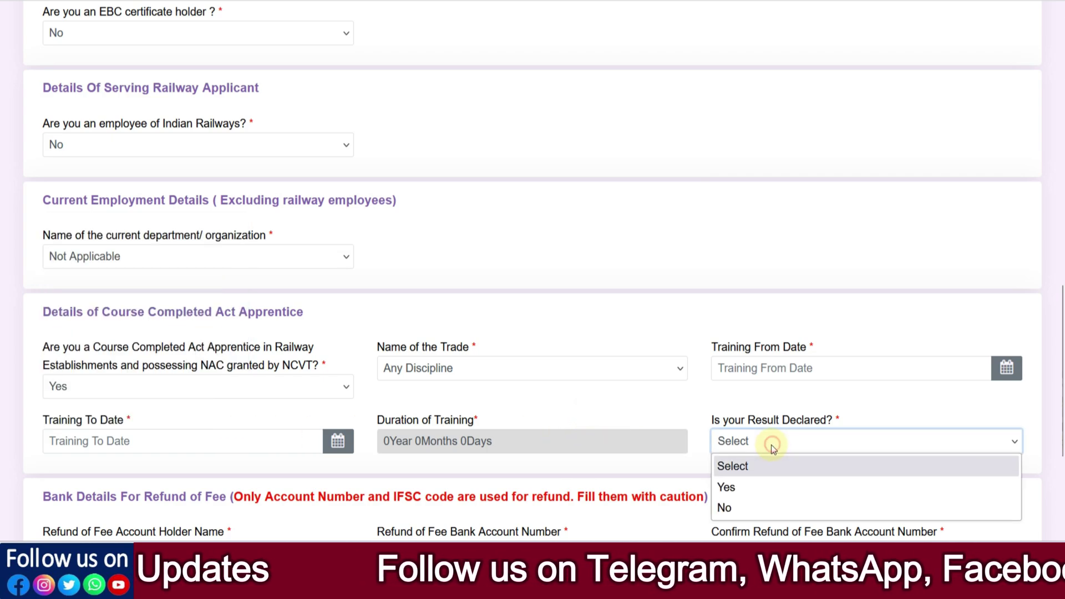
click(738, 487)
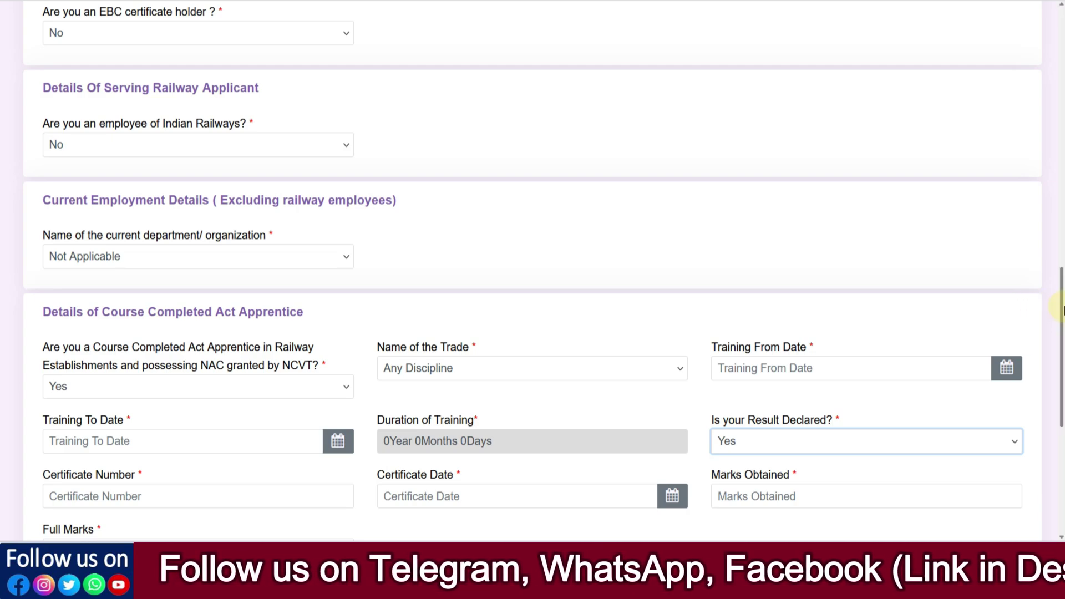
Step: Check the new certificate date, Marks Obtained and Full Marks fields, leaving them empty
scroll(1060, 324, down, 1)
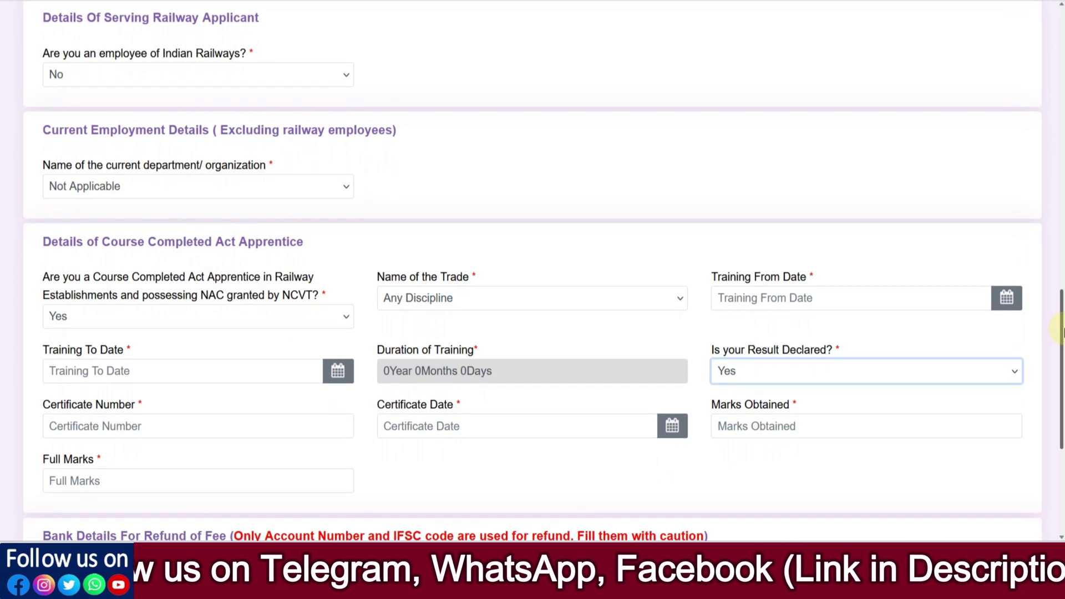
click(448, 422)
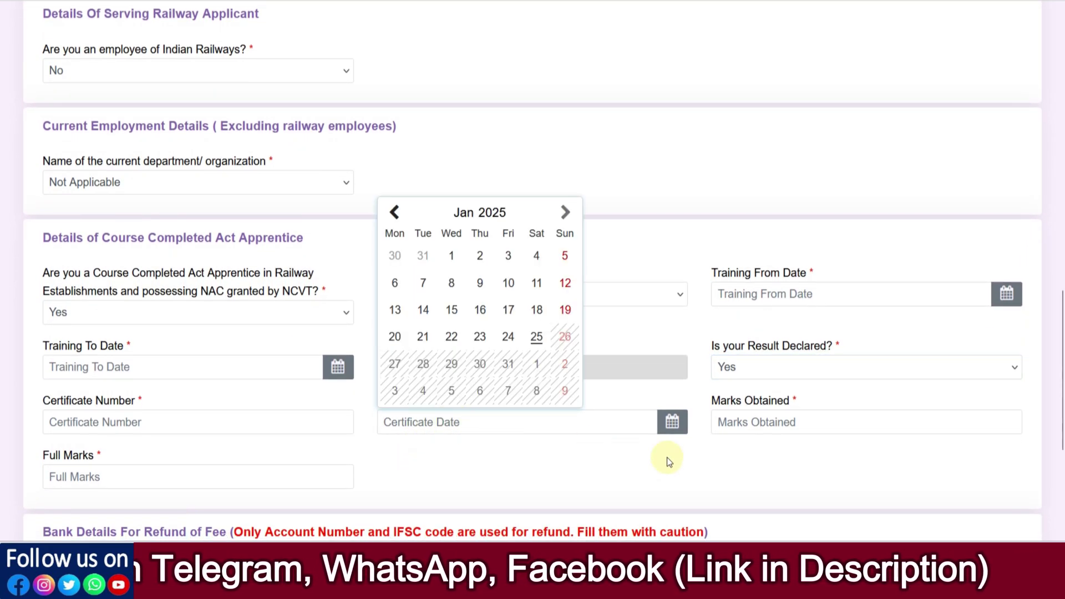
click(728, 423)
click(151, 485)
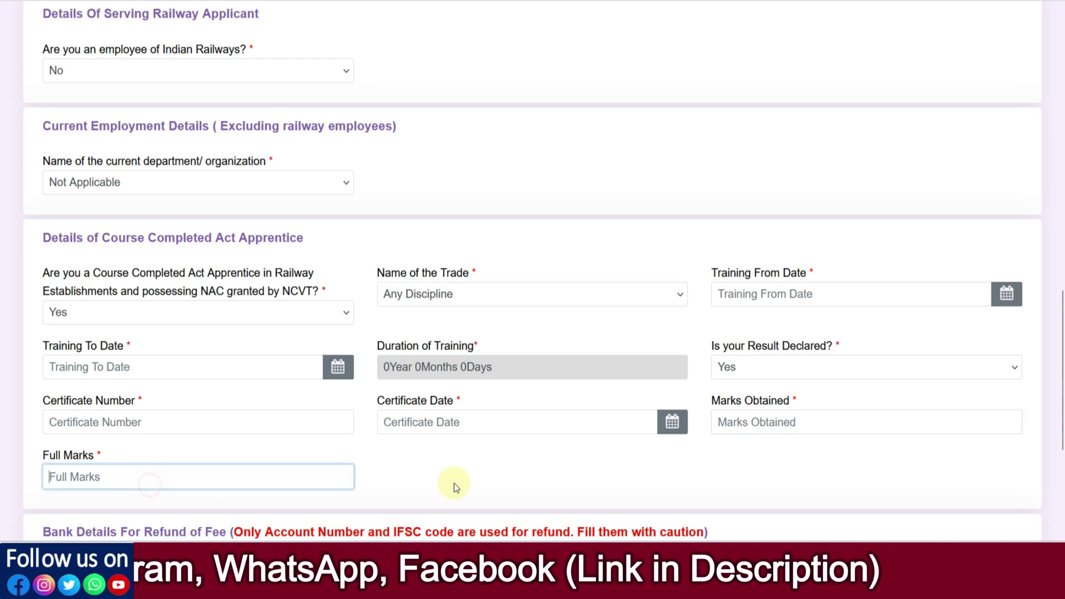
click(522, 484)
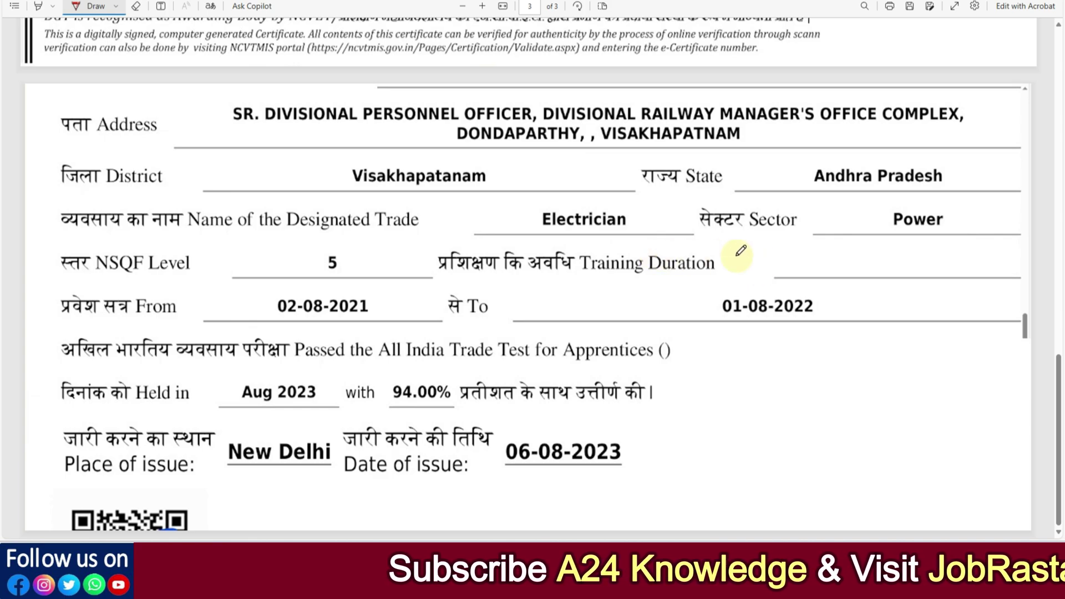
Step: Mark trade Electrician, dates 02-08-2021 to 01-08-2022, 94.00% and issue date 06-08-2023 on the certificate in red
drag(481, 216, 529, 221)
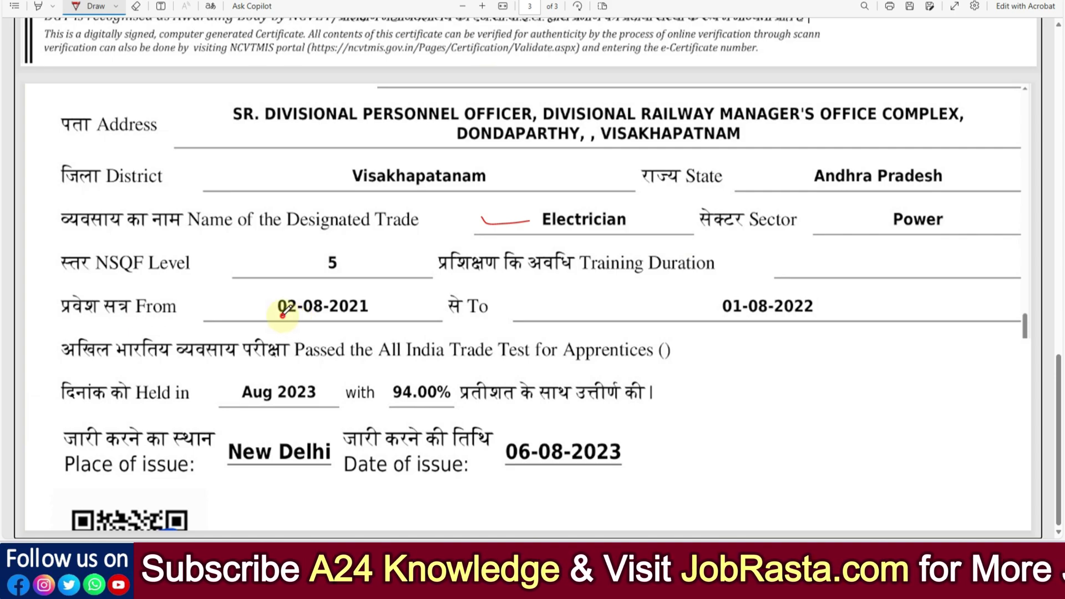
drag(282, 315, 338, 315)
drag(741, 320, 814, 317)
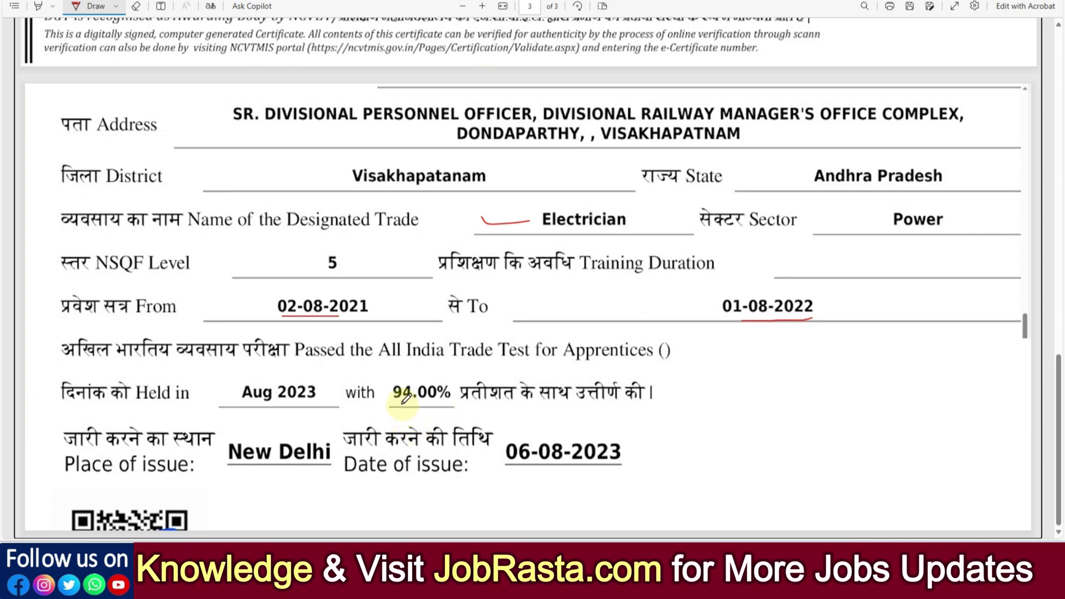
drag(408, 403, 456, 401)
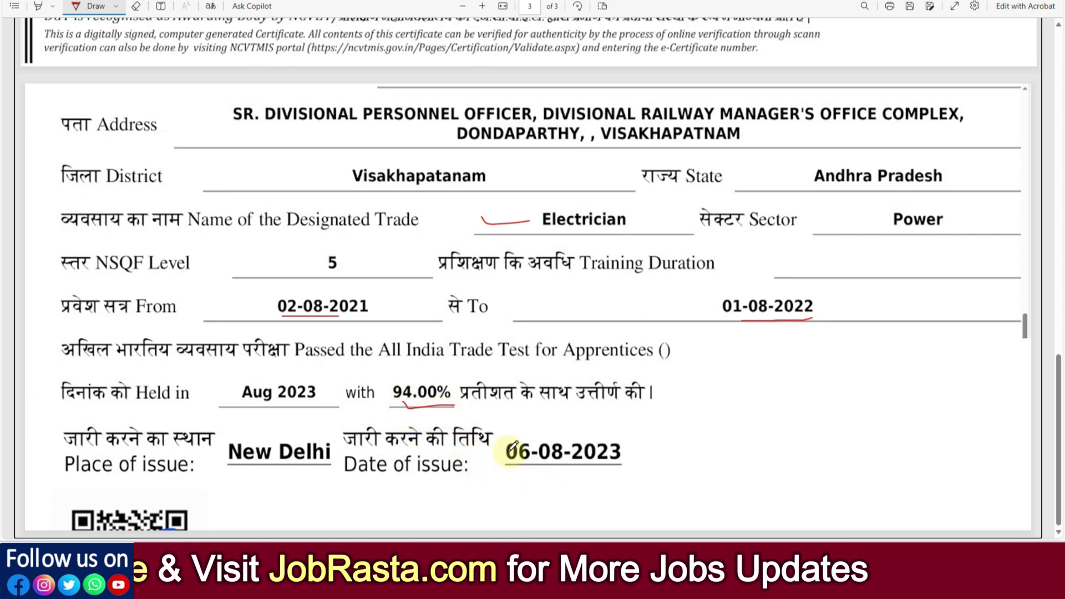
mouse_move(506, 426)
mouse_down()
mouse_move(630, 423)
mouse_move(637, 472)
mouse_move(533, 476)
mouse_move(506, 466)
mouse_move(502, 433)
mouse_up()
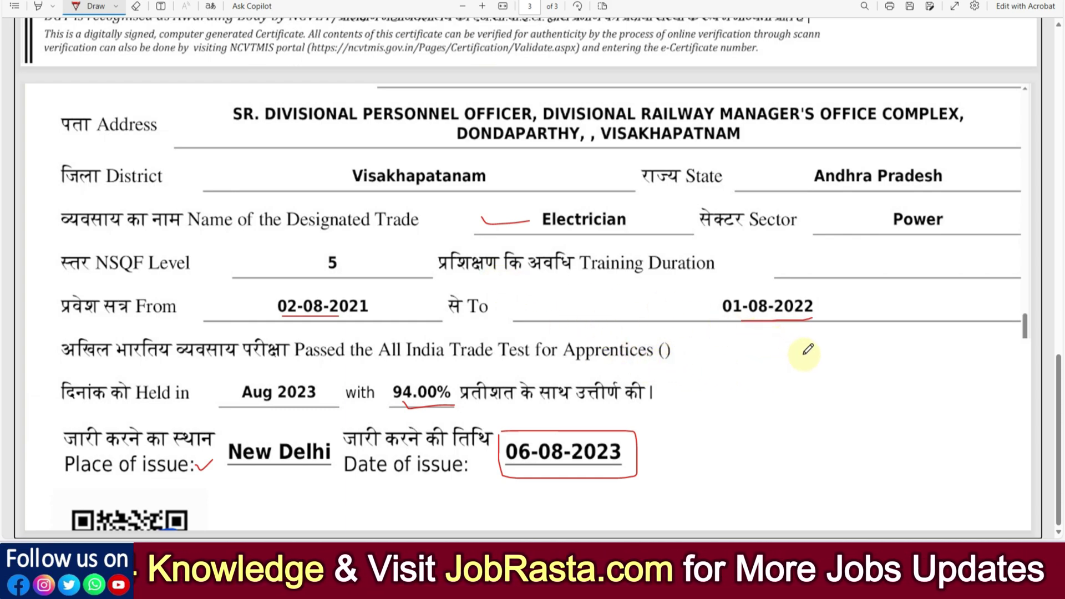
key(alt+Tab)
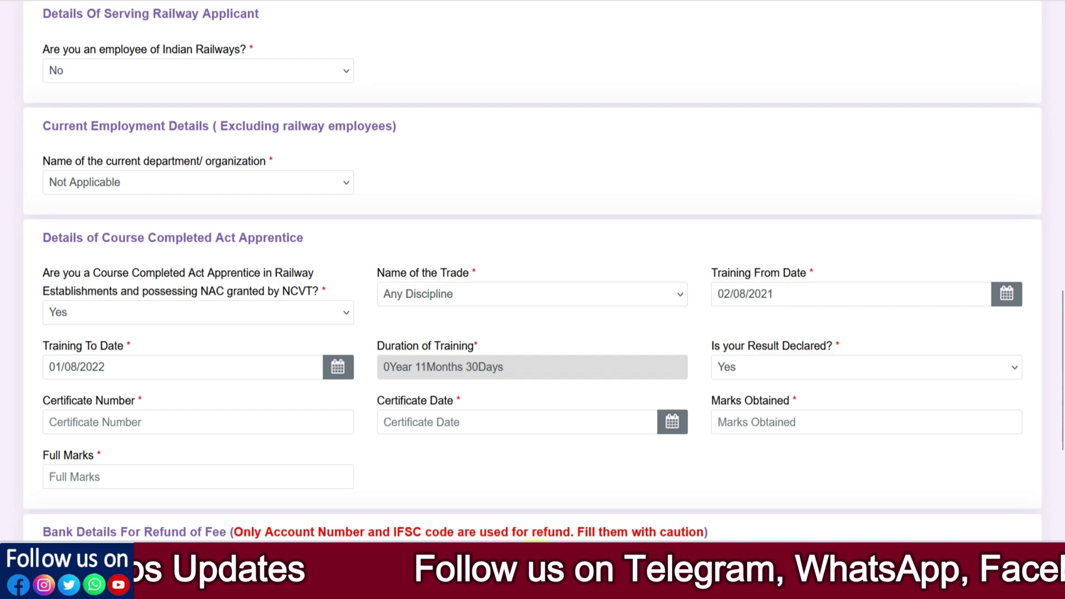
click(534, 554)
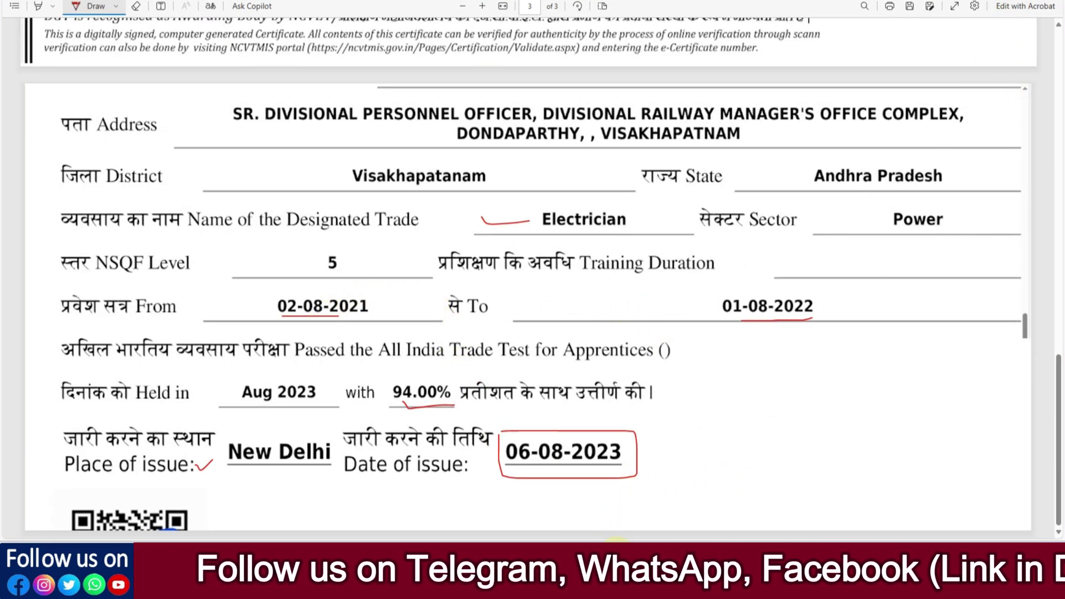
Step: Confirm Training To Date 01/08/2022 on the form, keeping duration 0Year 11Months 30Days
click(615, 569)
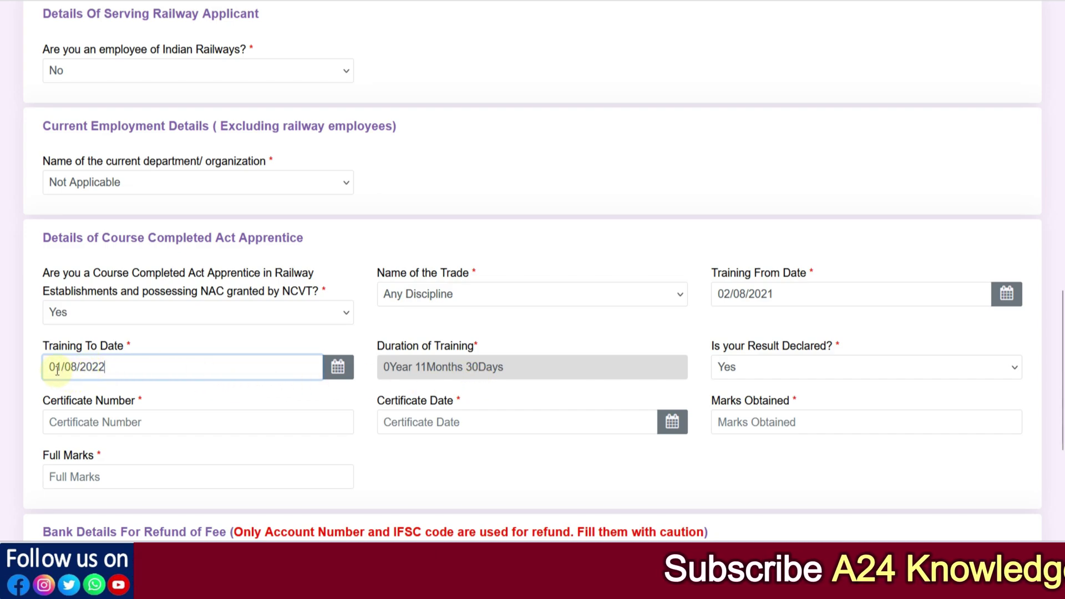
drag(99, 372, 105, 370)
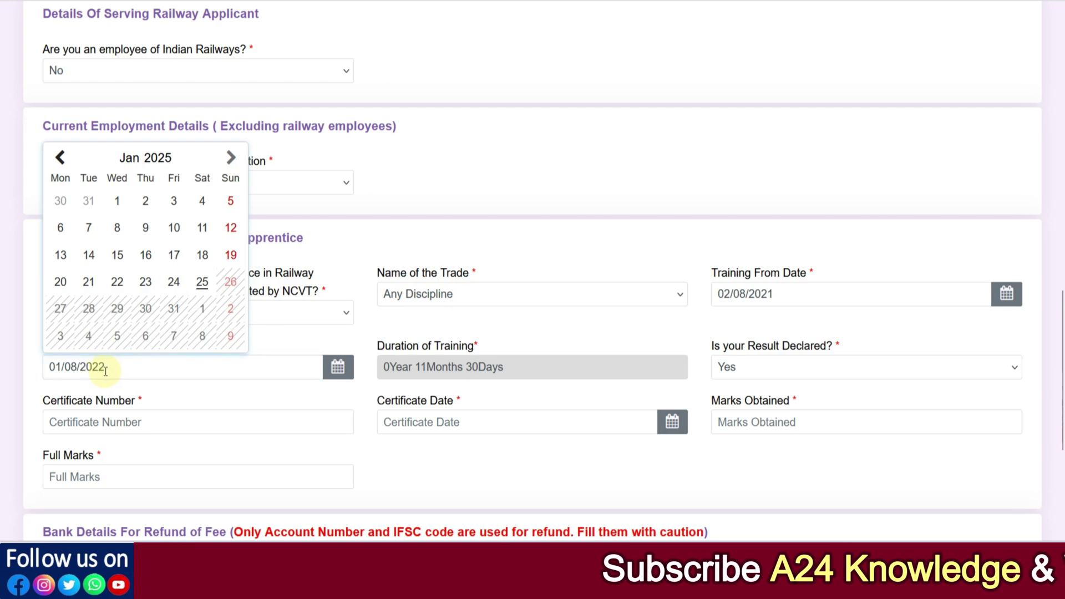
click(33, 361)
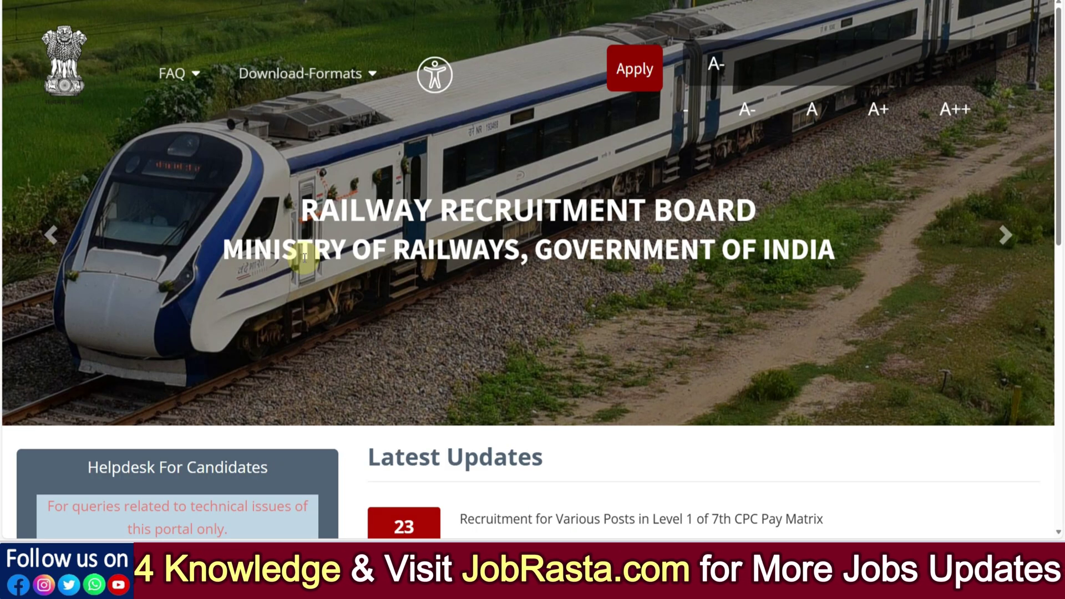
scroll(304, 257, down, 2)
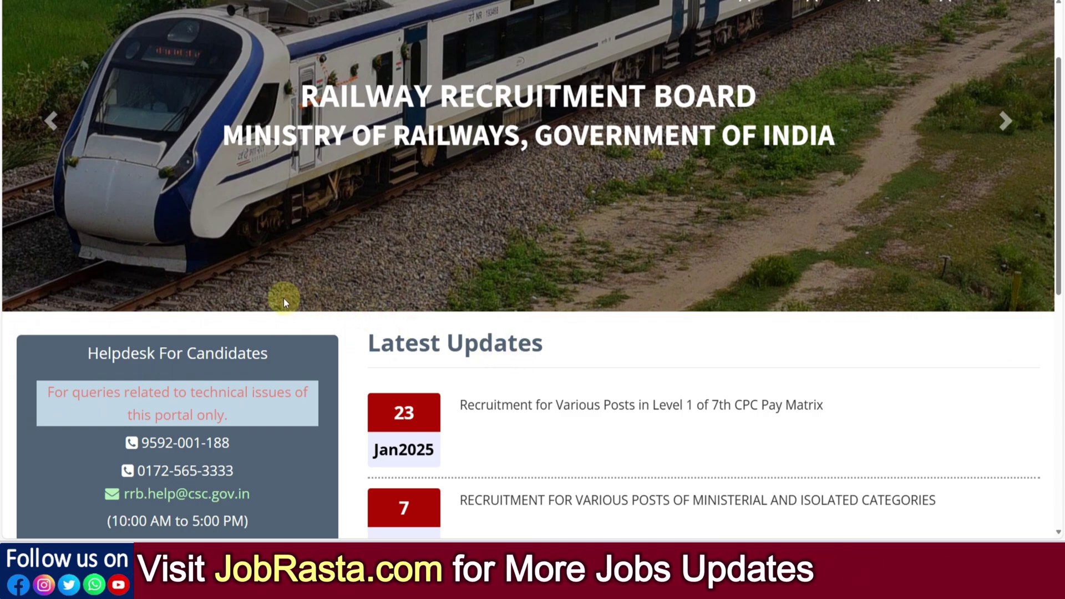
scroll(340, 304, down, 1)
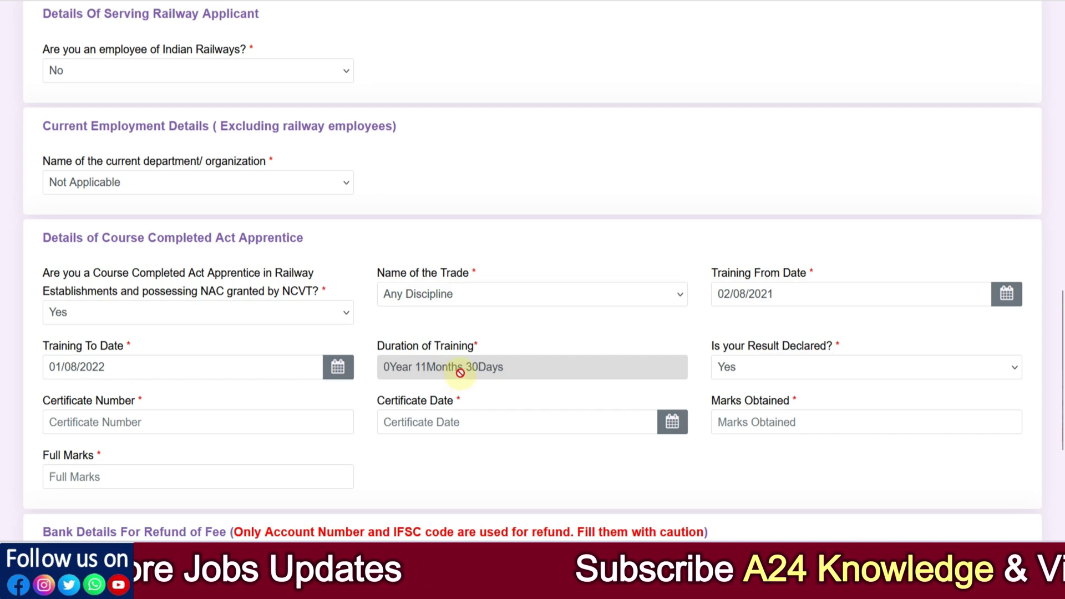
click(228, 366)
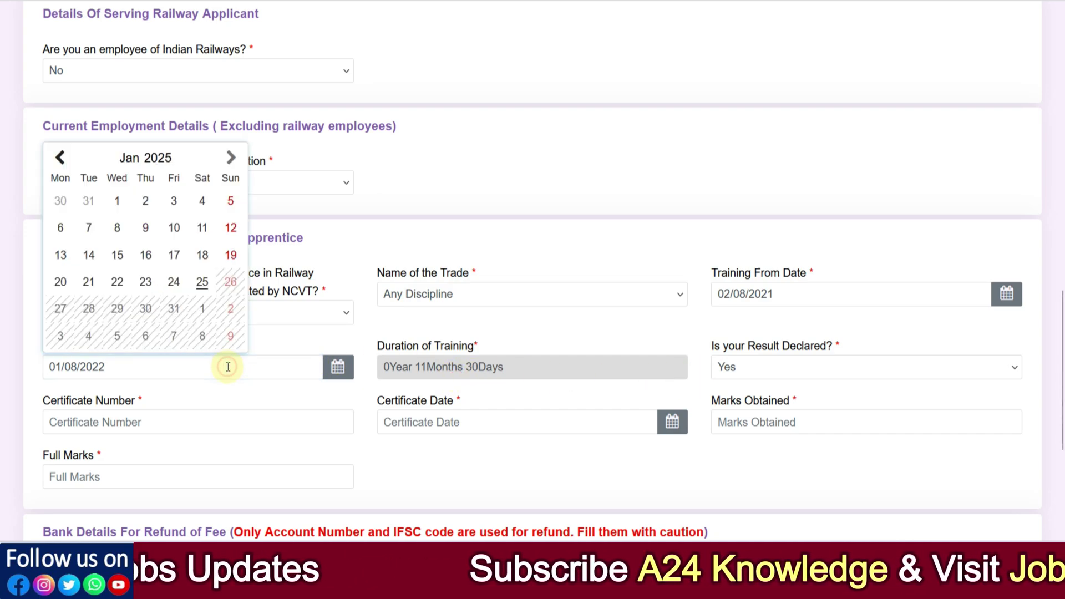
click(514, 452)
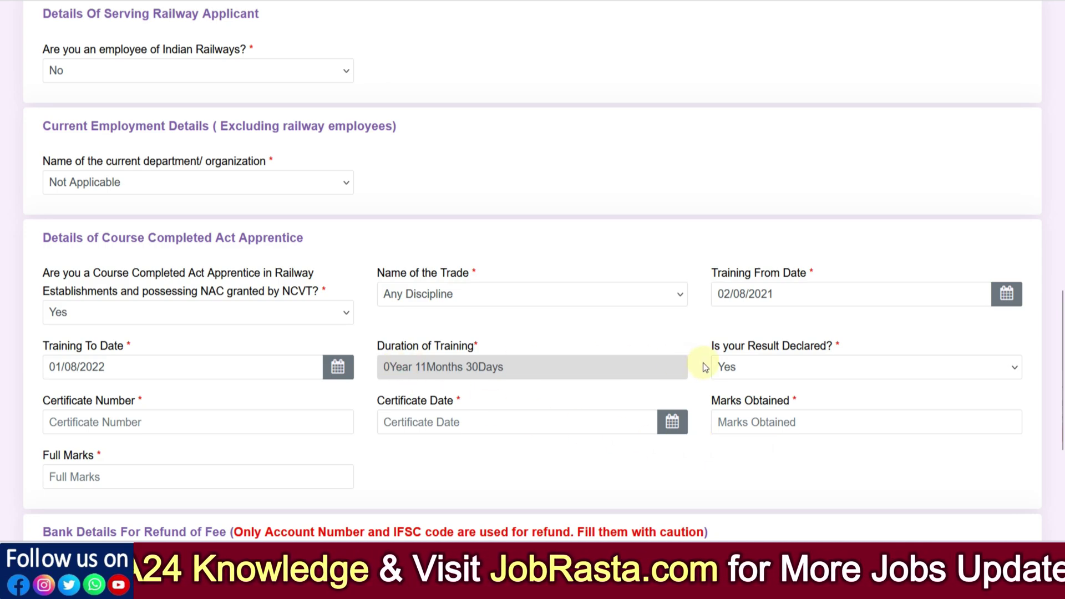
Step: Scroll to the end of Other Details and proceed to the Educational Qualification step
scroll(704, 363, down, 5)
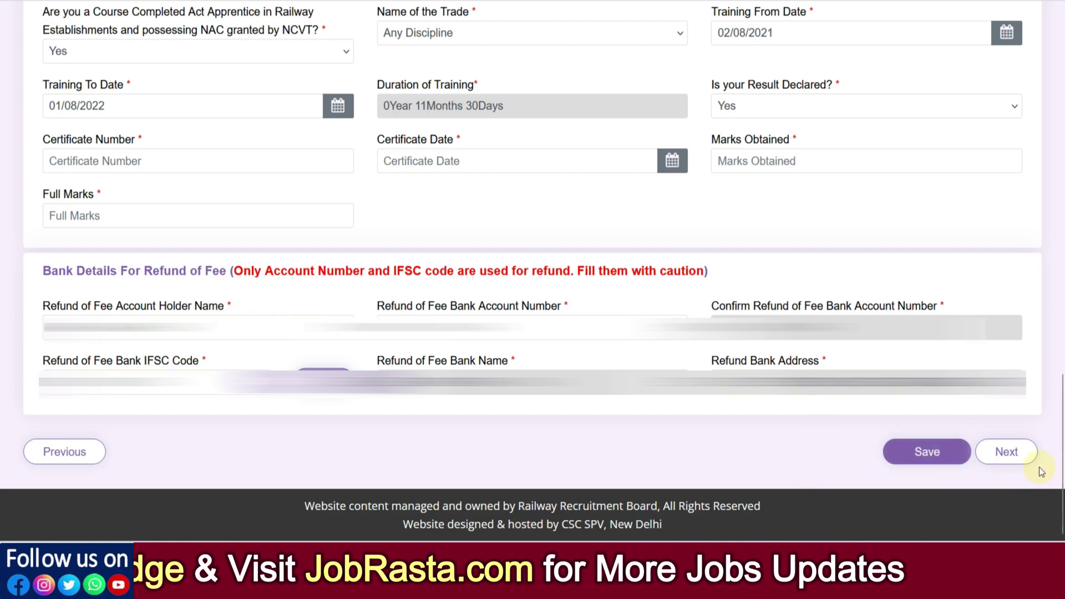
click(983, 438)
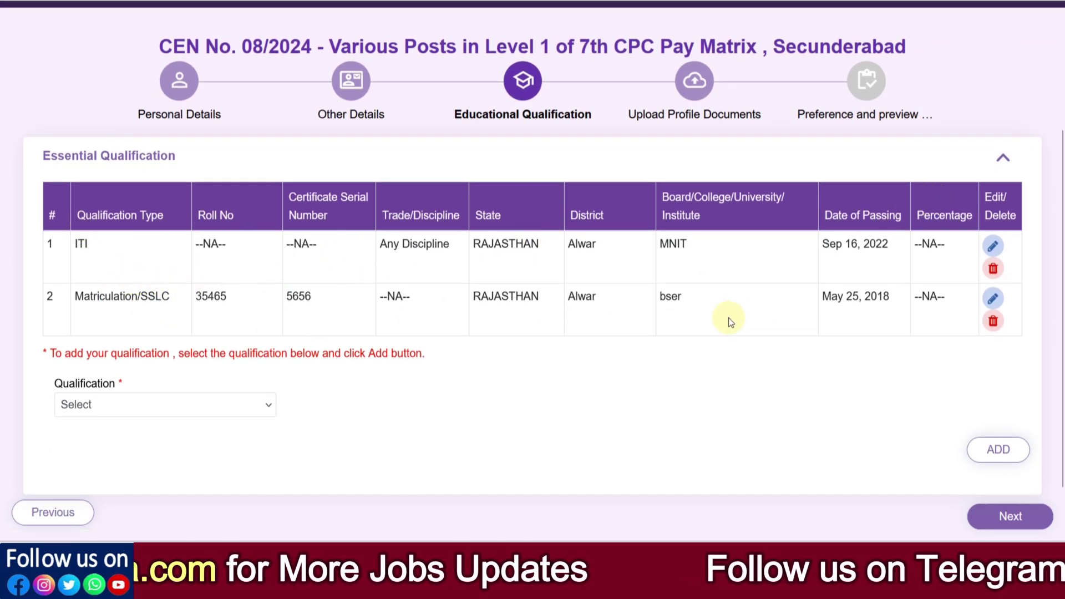
Step: Edit the Matriculation/SSLC entry and change its Board from bser to BSER
click(214, 400)
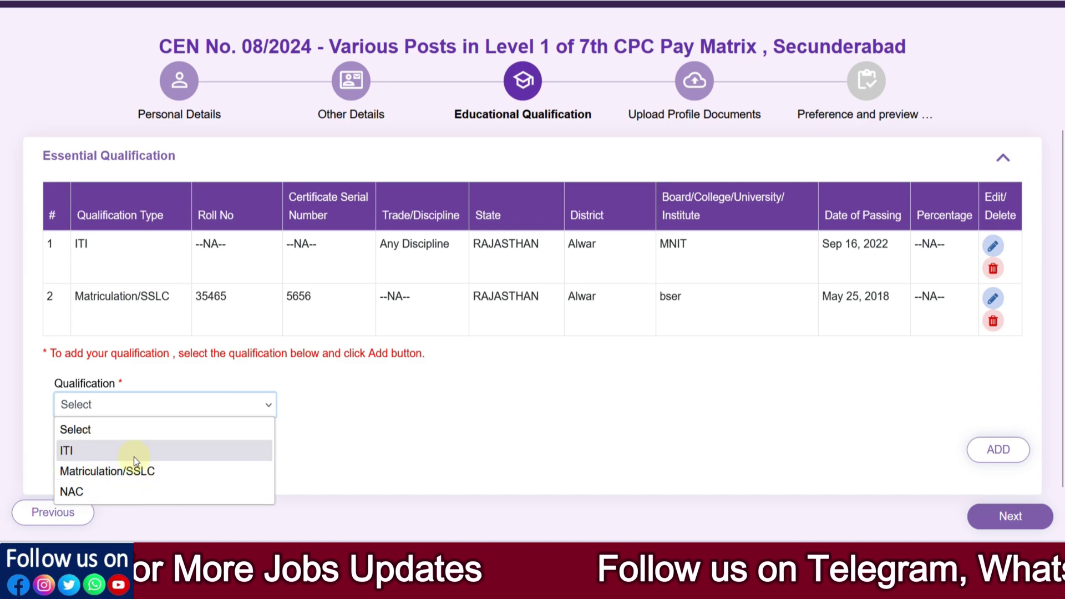
click(435, 436)
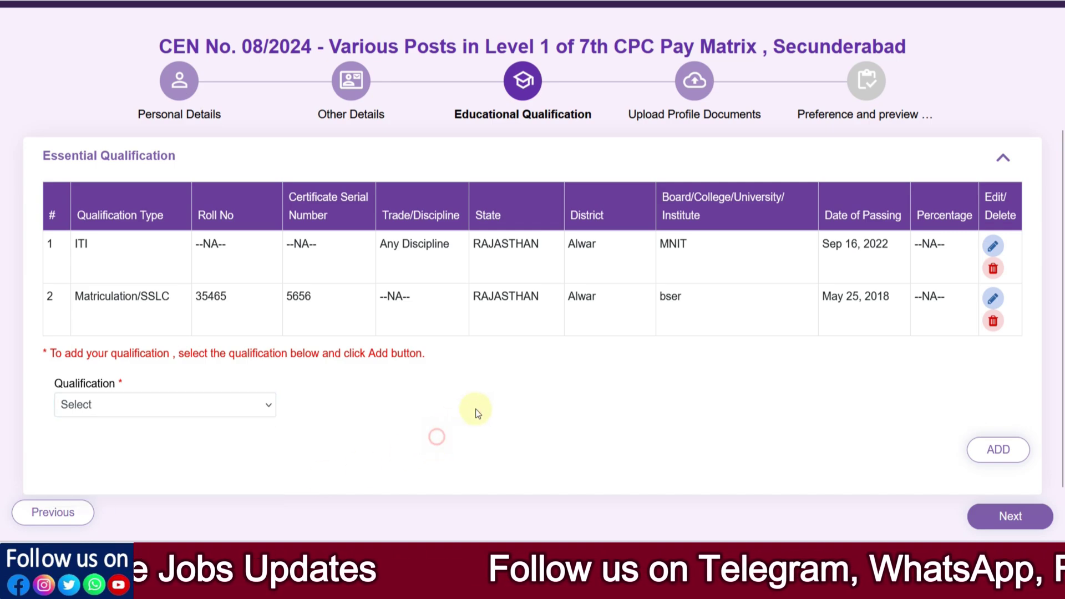
click(1008, 304)
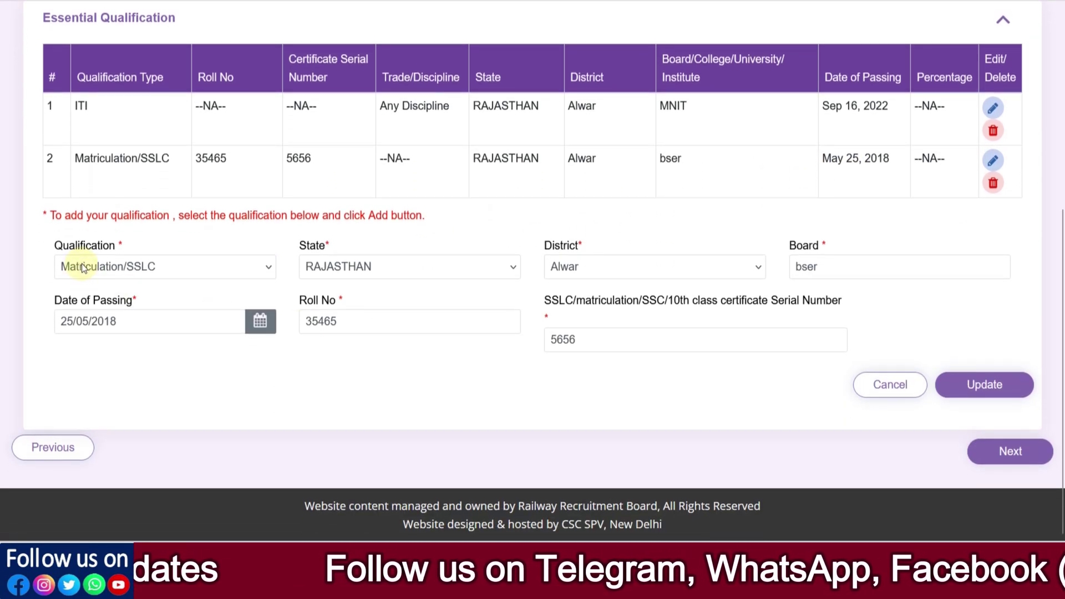
click(357, 266)
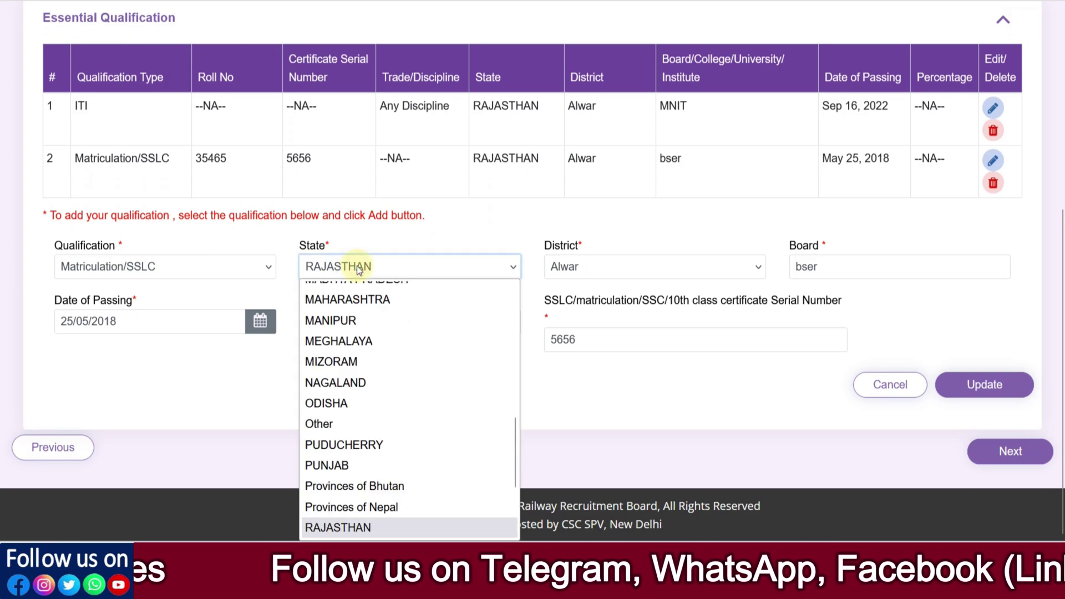
click(553, 274)
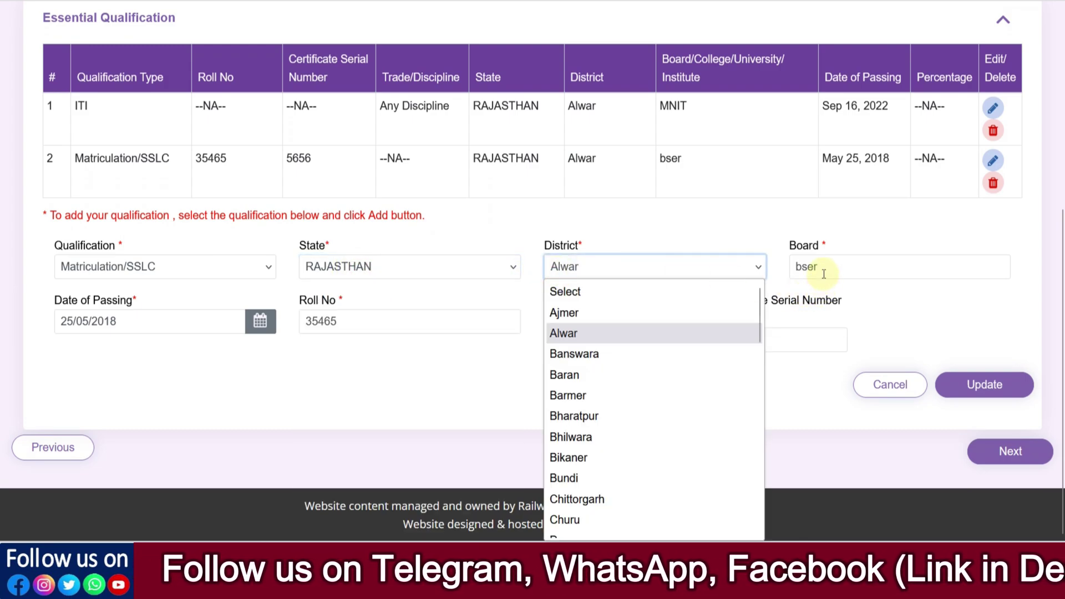
click(820, 268)
double_click(825, 267)
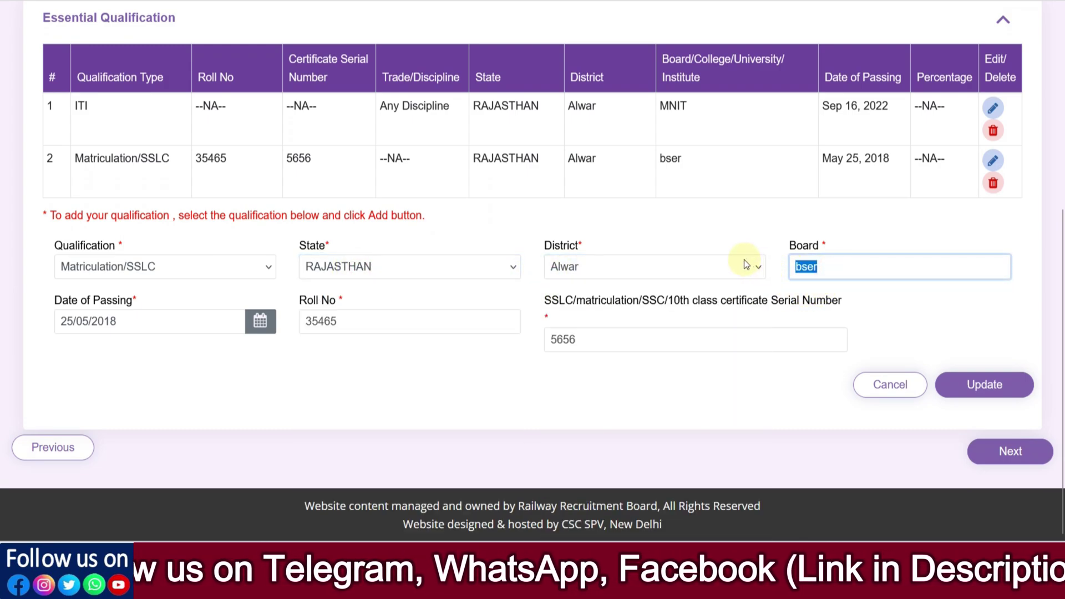
text(BSER)
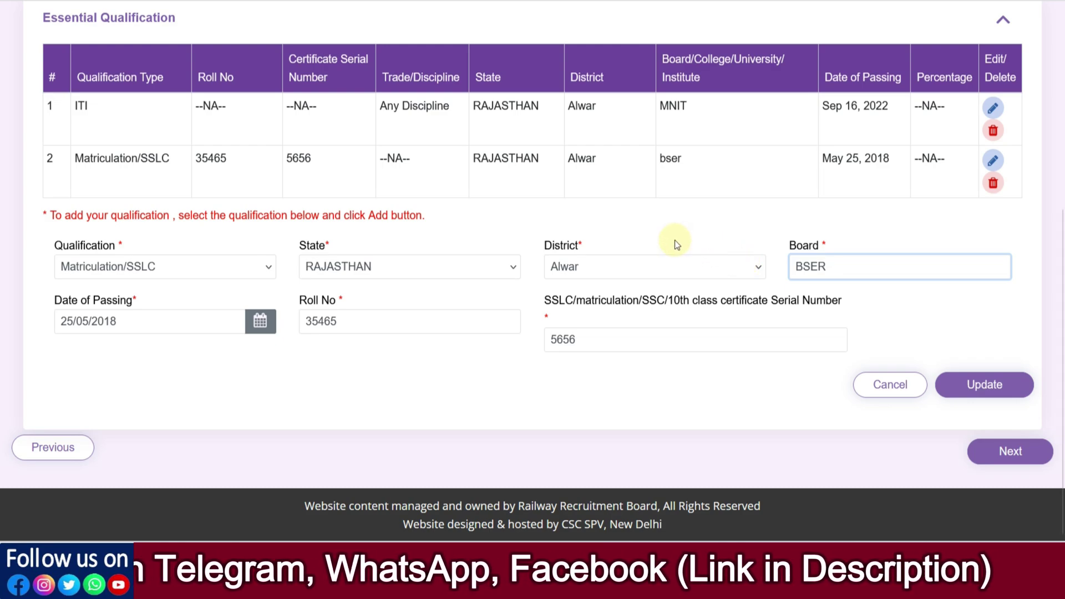
Step: Review date of passing, Roll No and certificate serial number, then save the updated entry
click(261, 321)
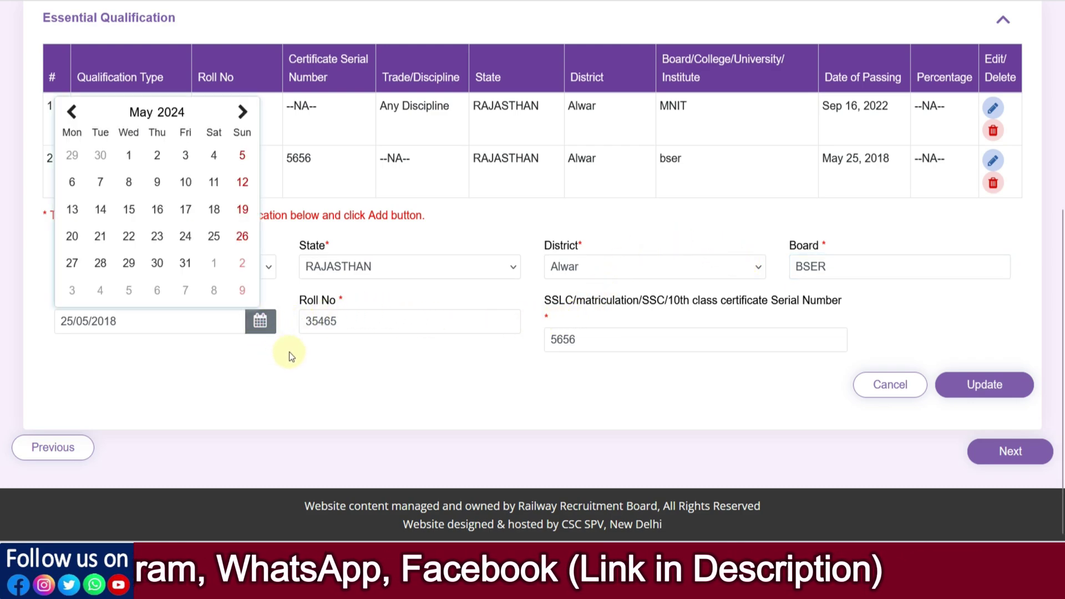
click(362, 324)
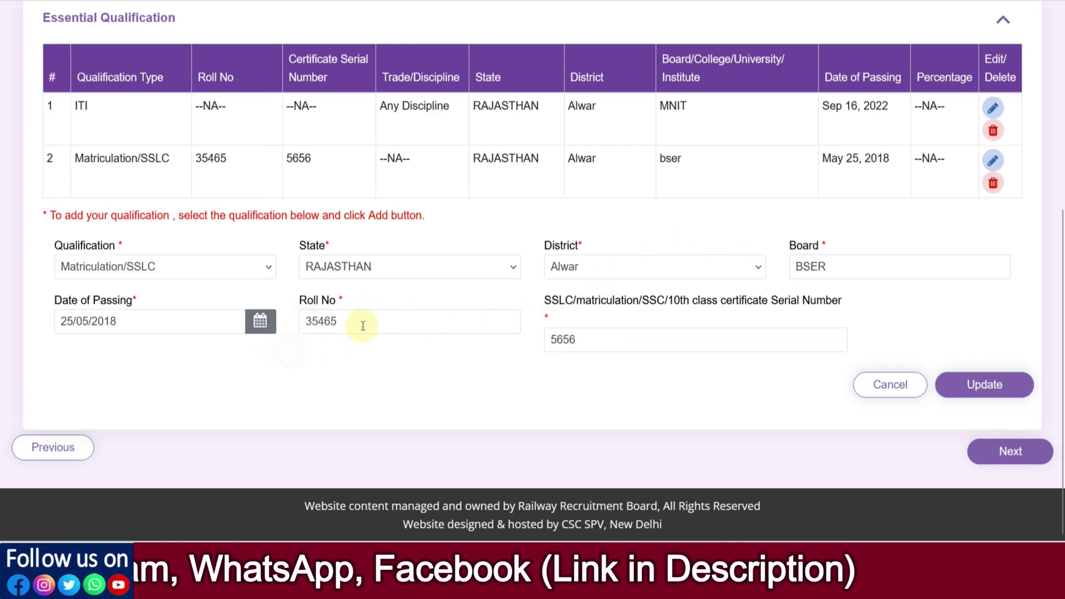
click(630, 339)
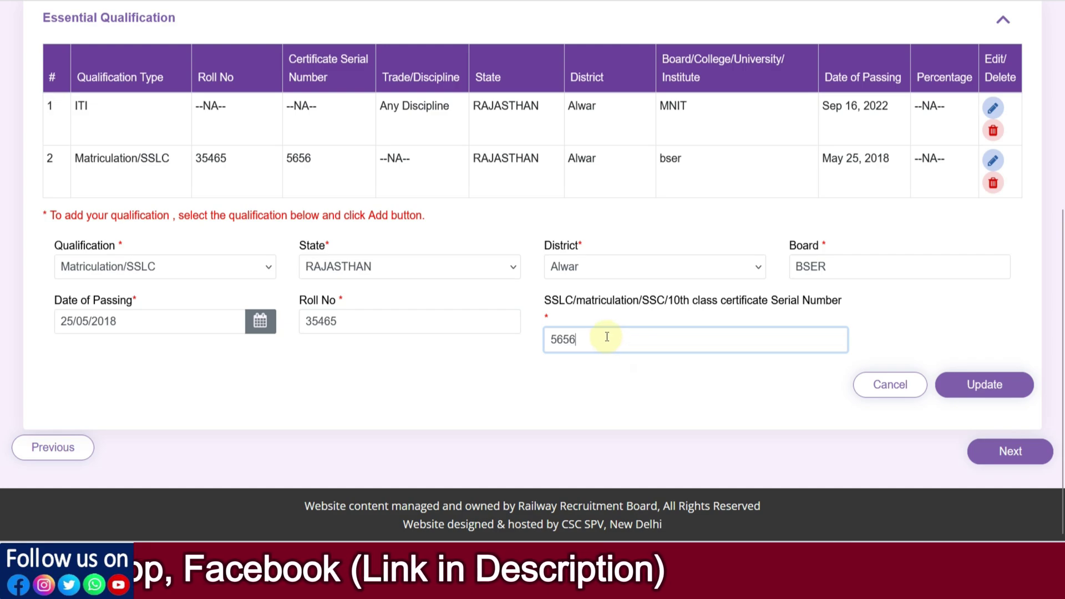
click(978, 383)
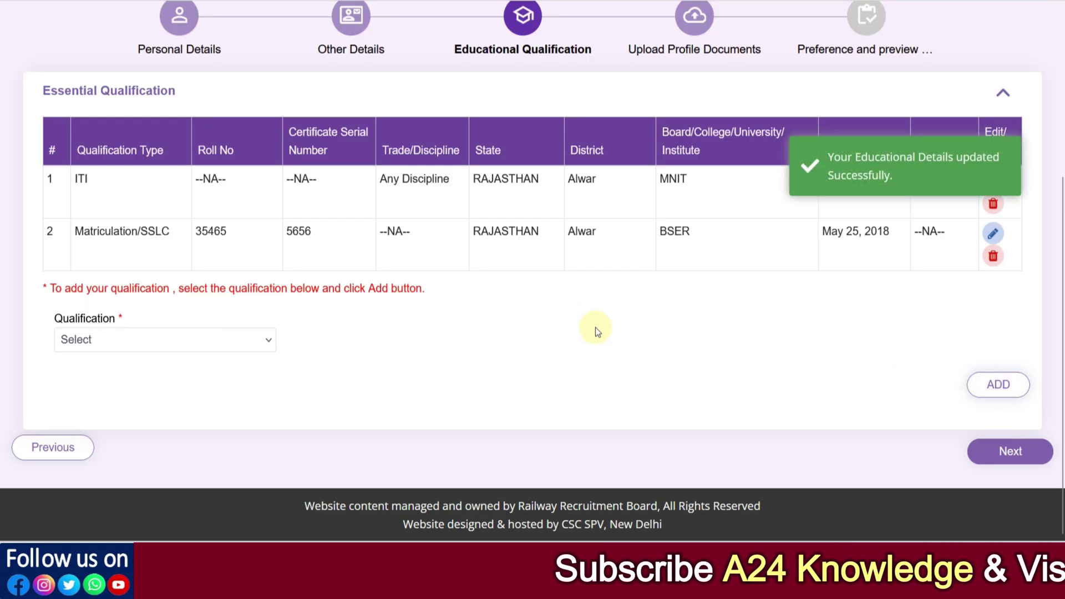